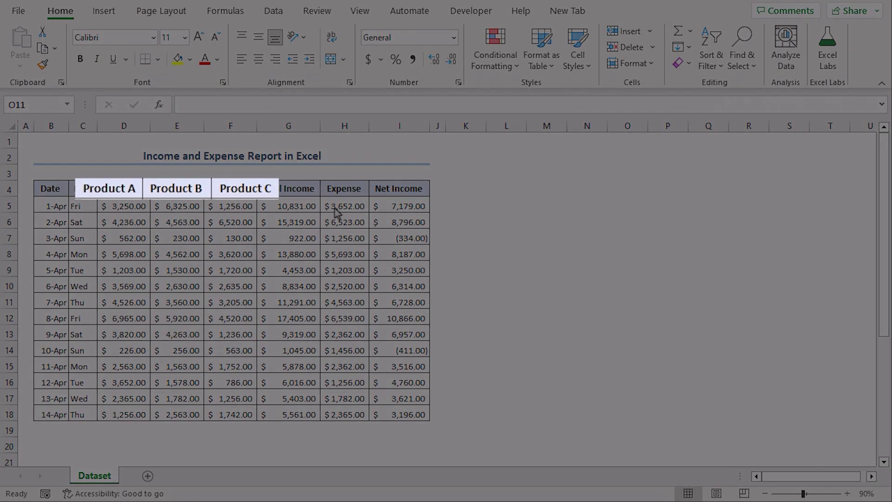
# Point out the report columns: Product A, B, C, Total Income, Expense and Net Income
pyautogui.click(124, 189)
pyautogui.click(179, 191)
pyautogui.click(232, 190)
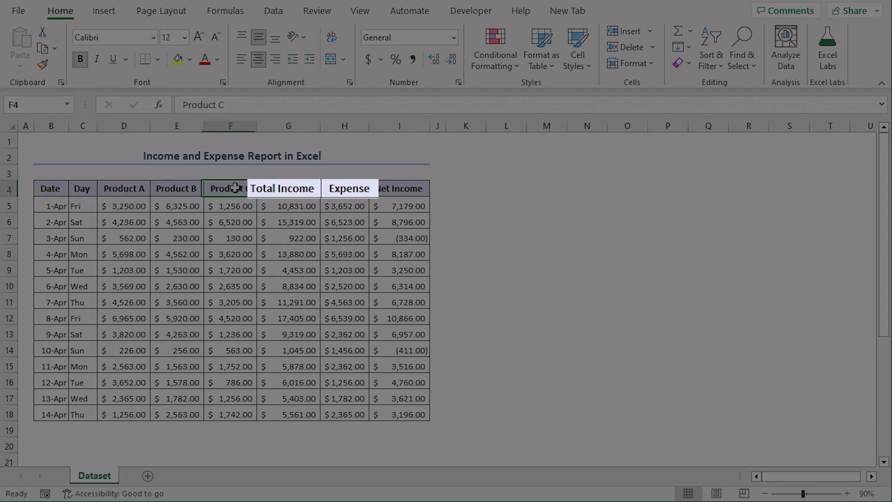
pyautogui.click(292, 186)
pyautogui.click(365, 189)
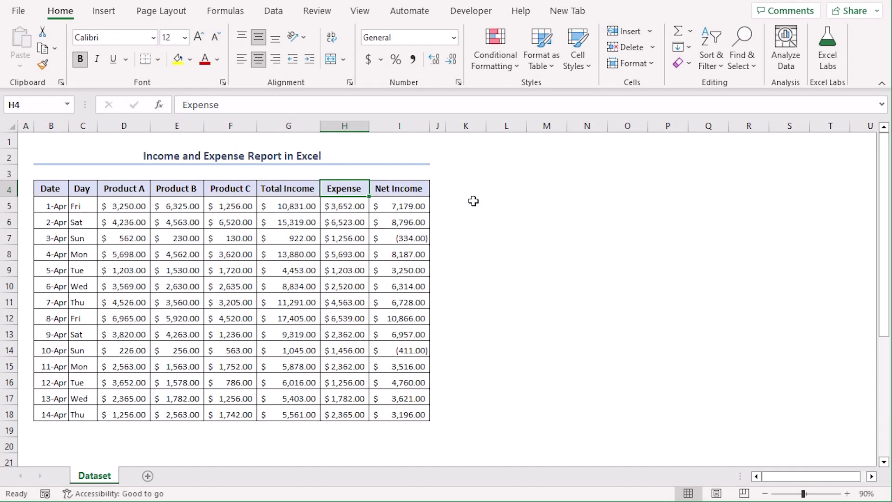
pyautogui.click(426, 187)
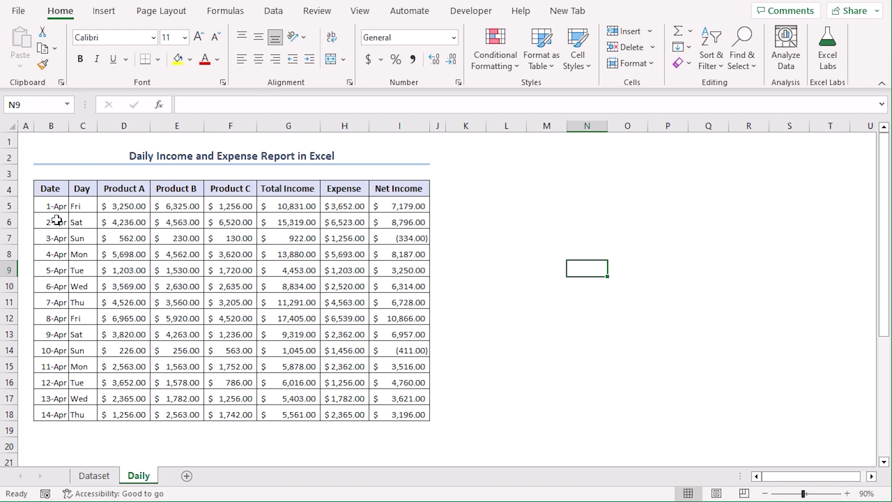
# Create a pivot table from range B4:I18, placed on the existing Daily sheet at K4
pyautogui.click(47, 190)
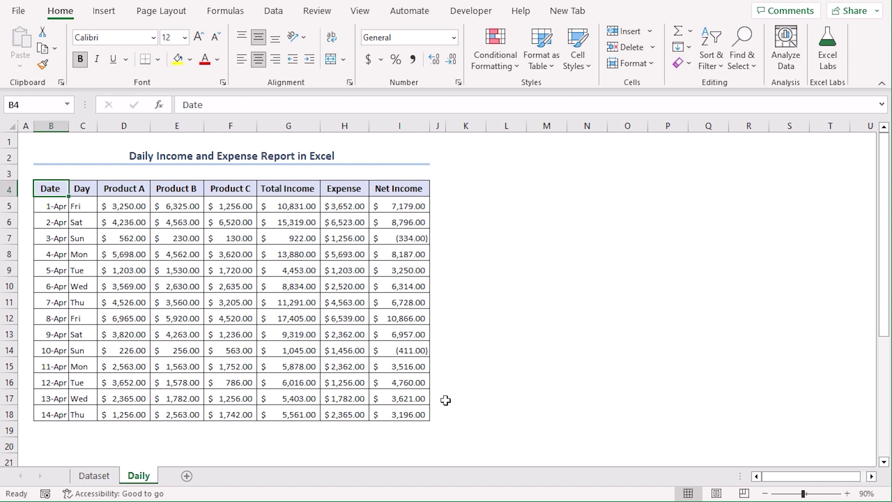
pyautogui.keyDown('shift'); pyautogui.click(420, 414); pyautogui.keyUp('shift')
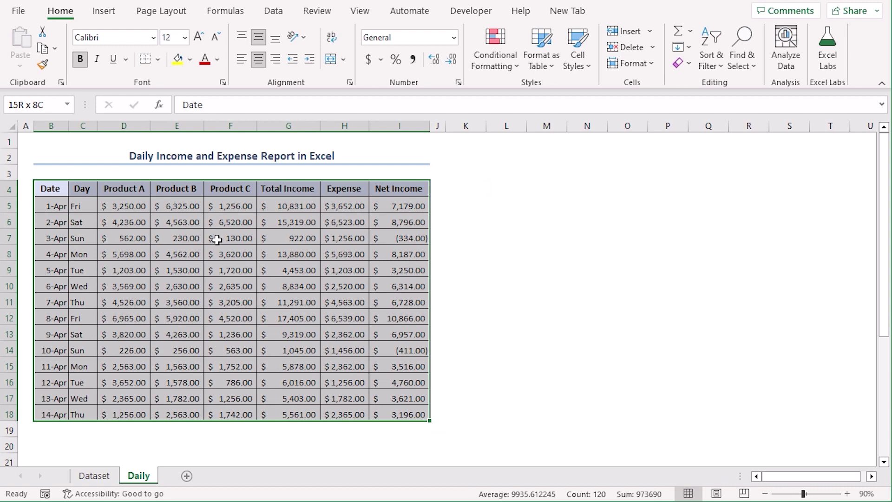
pyautogui.click(99, 14)
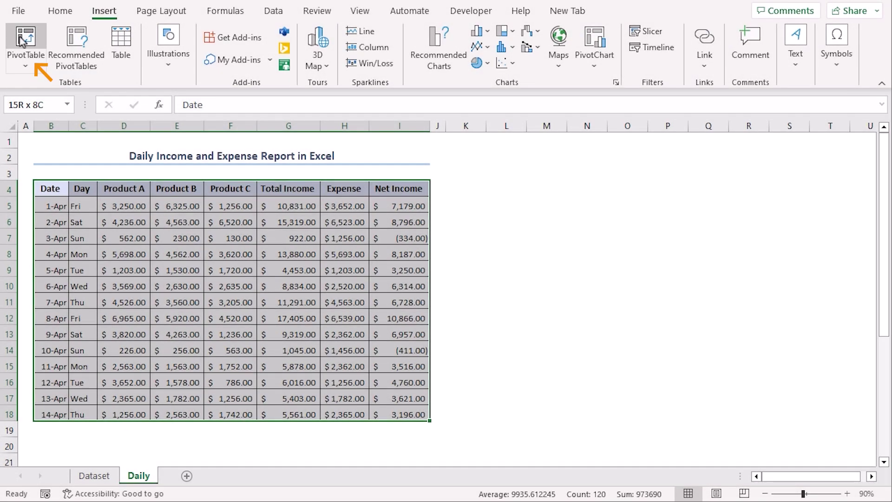
pyautogui.click(26, 39)
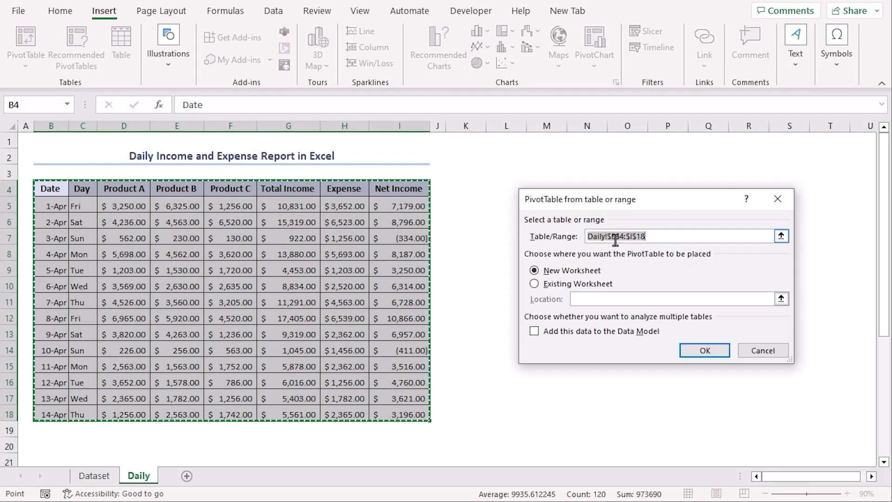
pyautogui.click(535, 285)
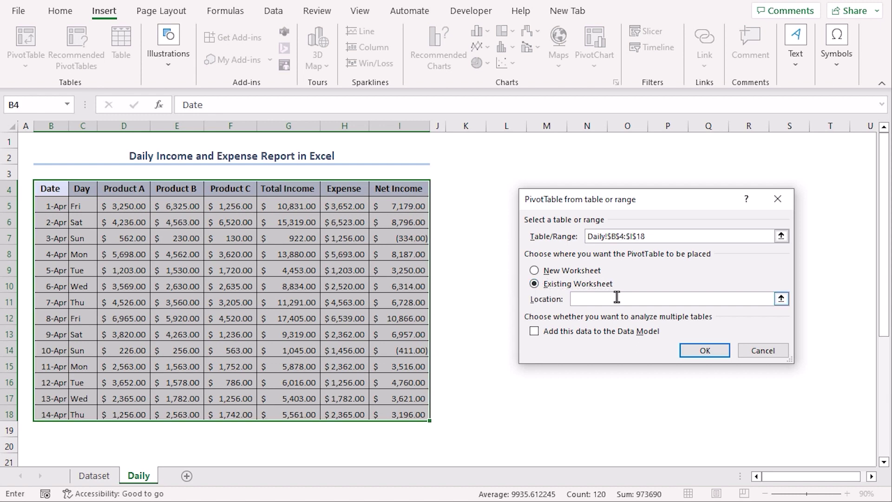
pyautogui.click(469, 189)
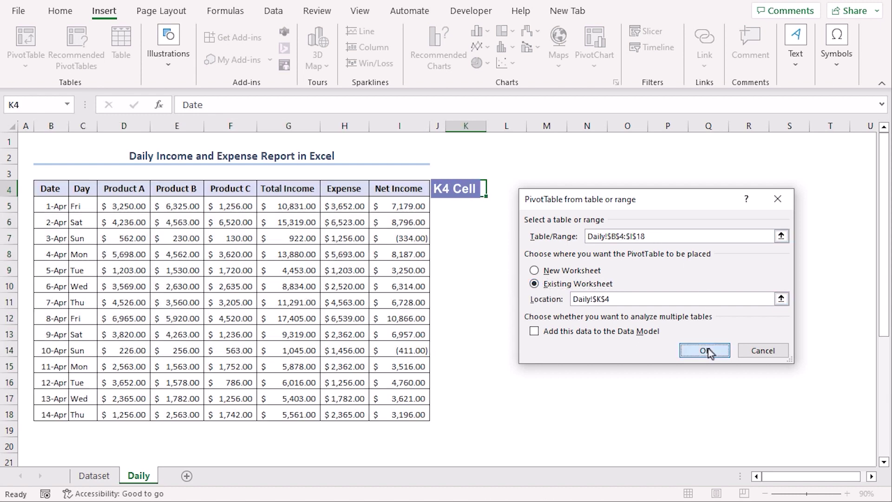
pyautogui.click(705, 350)
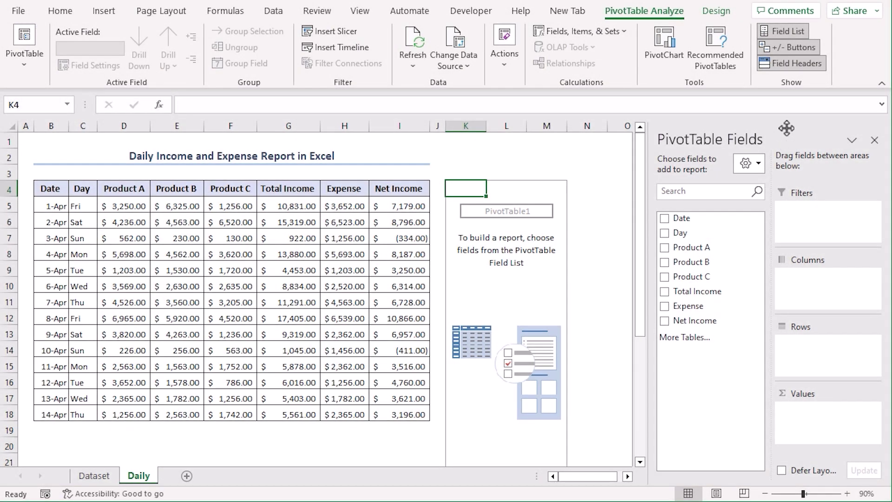
# Lay out the pivot table with Day as rows and summed Total Income and Expense as values
pyautogui.click(667, 233)
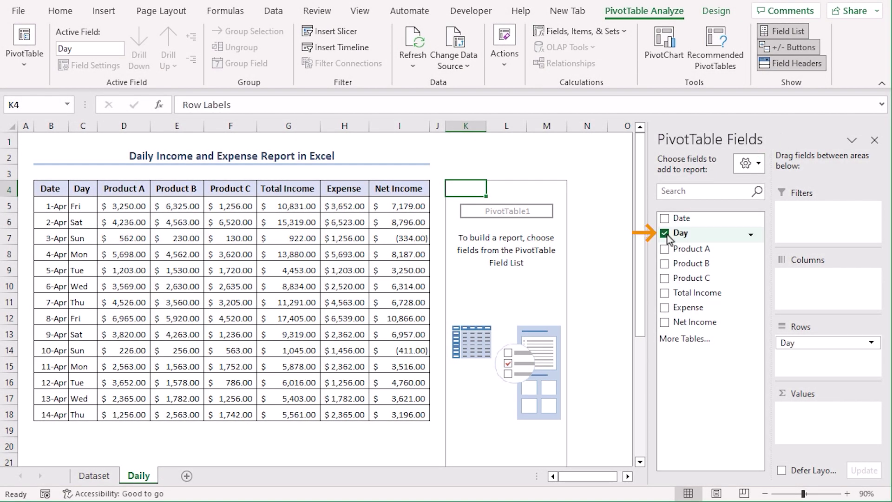
pyautogui.click(664, 292)
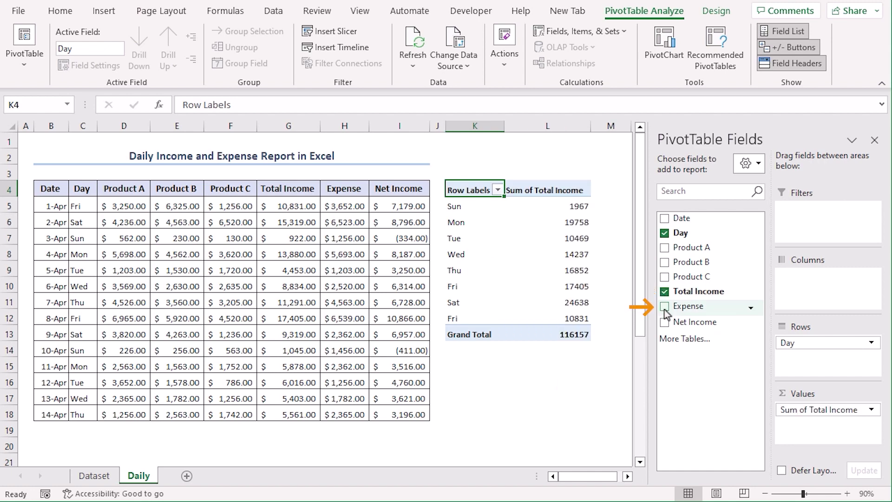
pyautogui.click(664, 307)
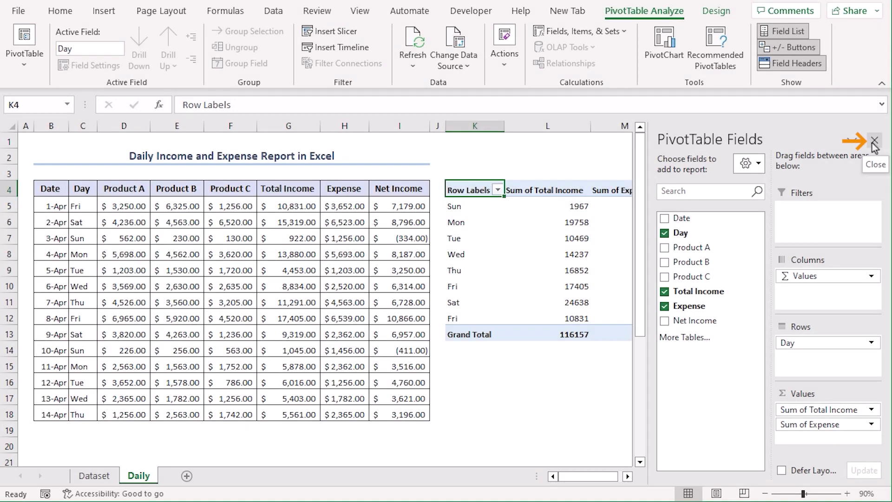
pyautogui.click(873, 145)
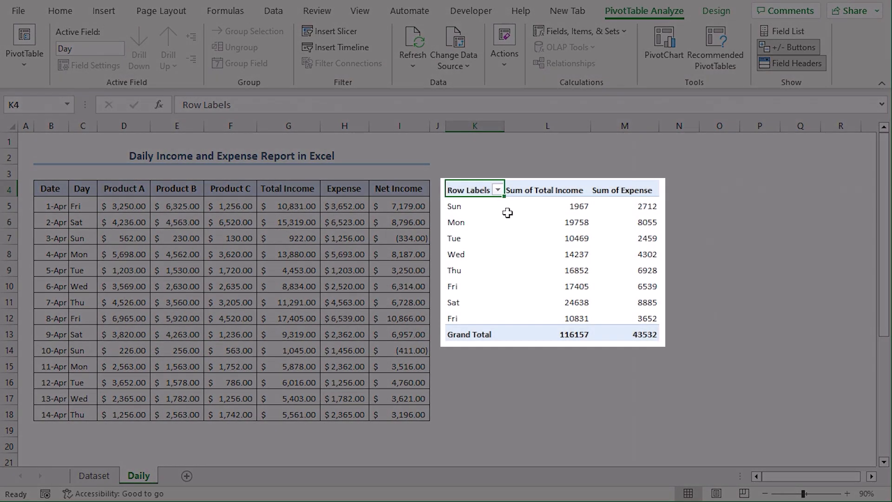
pyautogui.click(665, 369)
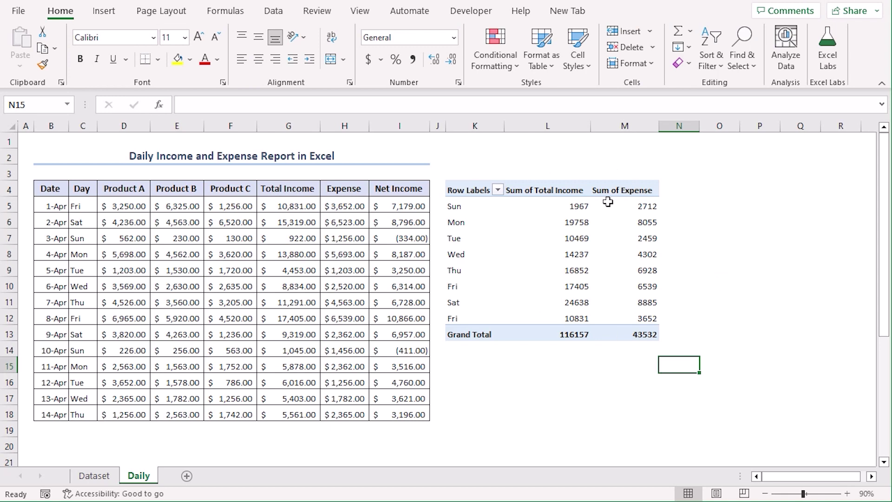
pyautogui.click(521, 259)
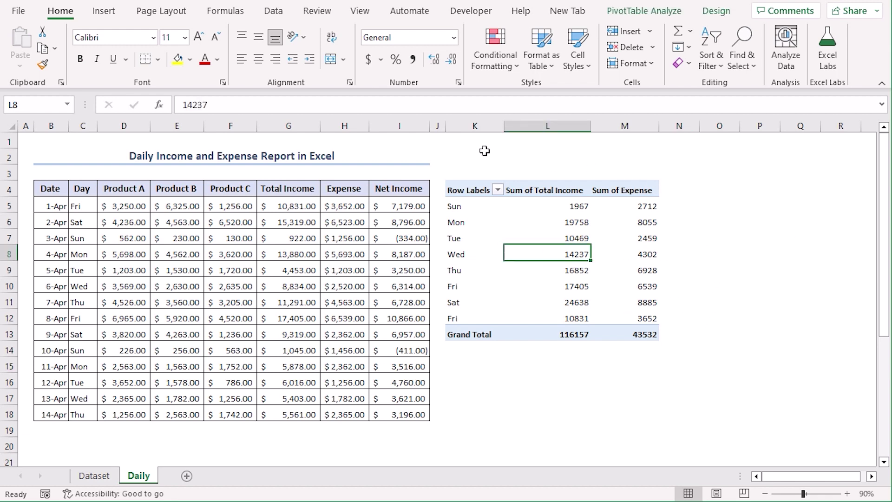
pyautogui.click(103, 12)
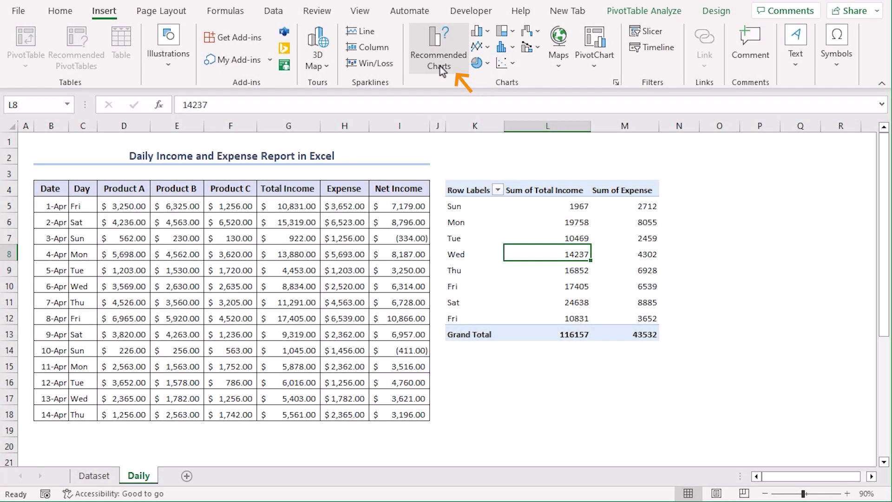
# Insert the recommended clustered column pivot chart and shrink it beside the pivot table
pyautogui.click(439, 66)
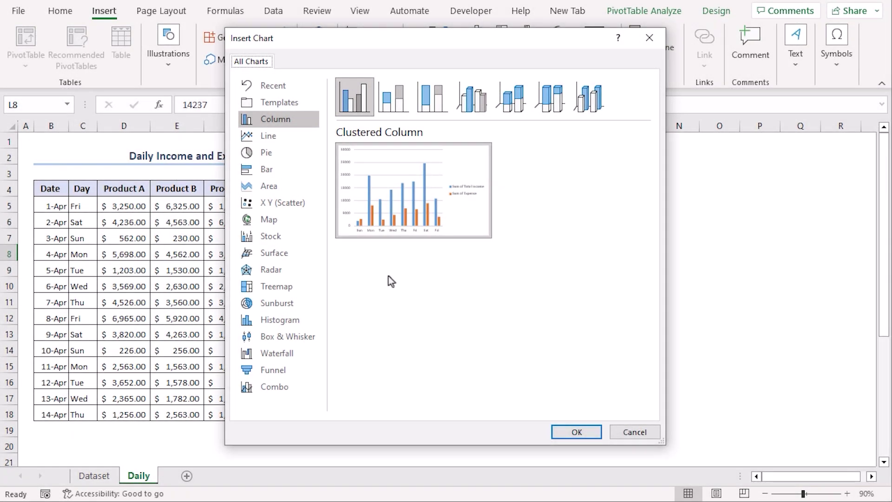
pyautogui.click(576, 432)
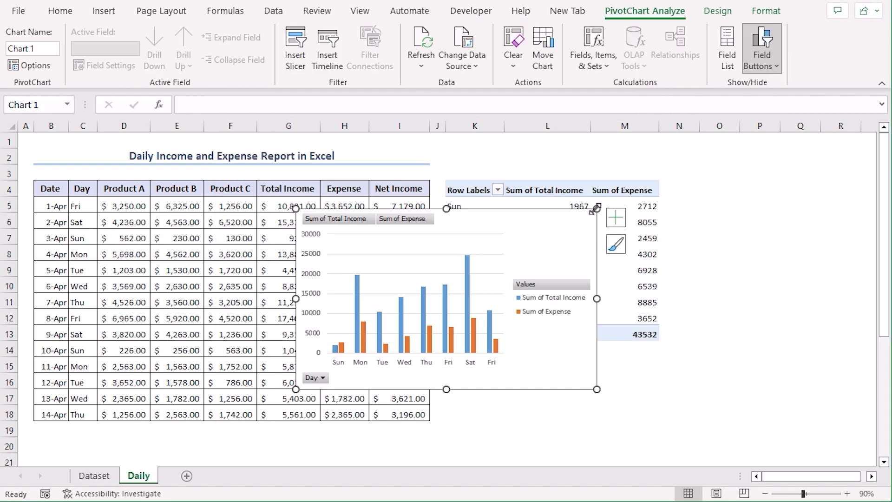
pyautogui.moveTo(557, 224); pyautogui.dragTo(826, 231)
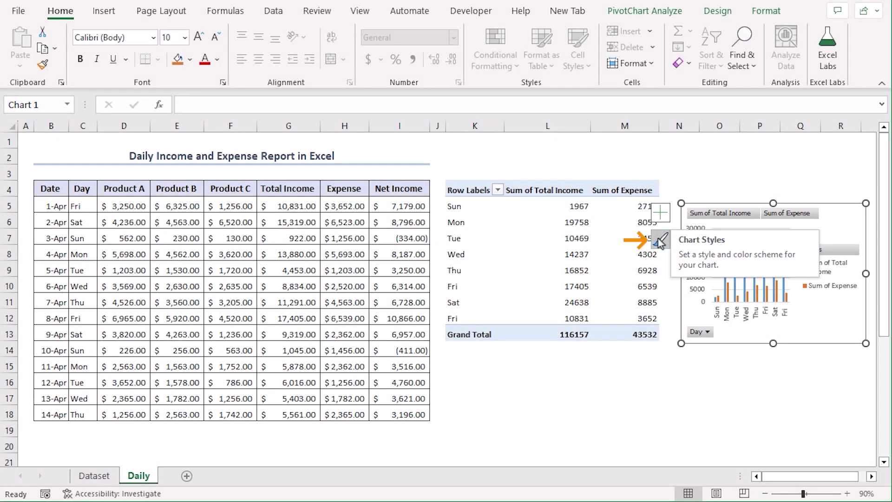
# Browse the chart styles without applying one, then add a new blank Sheet2
pyautogui.click(661, 240)
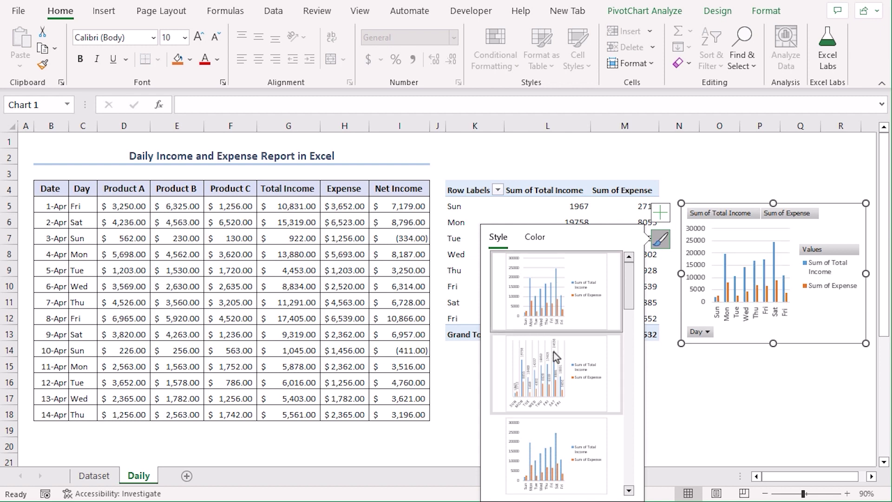
pyautogui.scroll(-5, 558, 432)
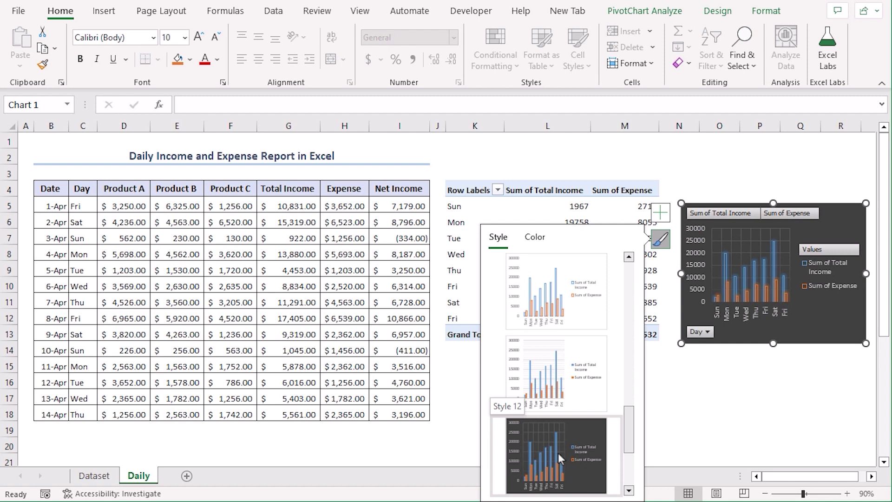
pyautogui.click(583, 393)
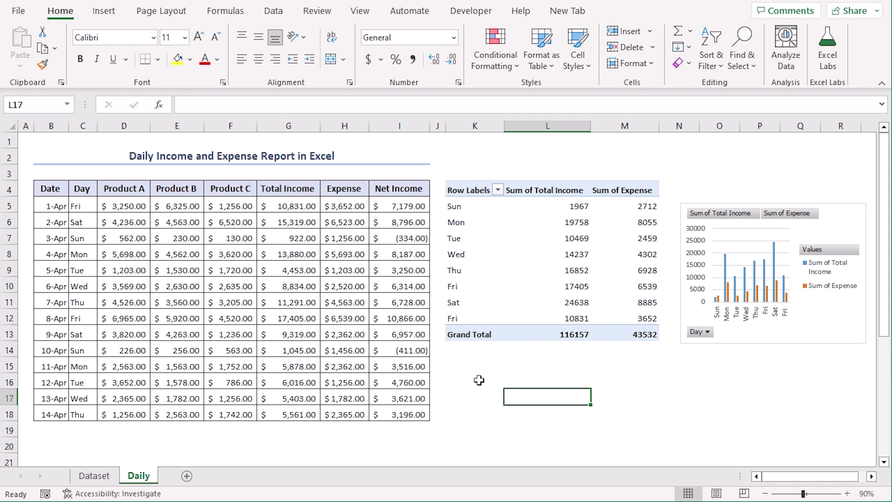
pyautogui.click(186, 476)
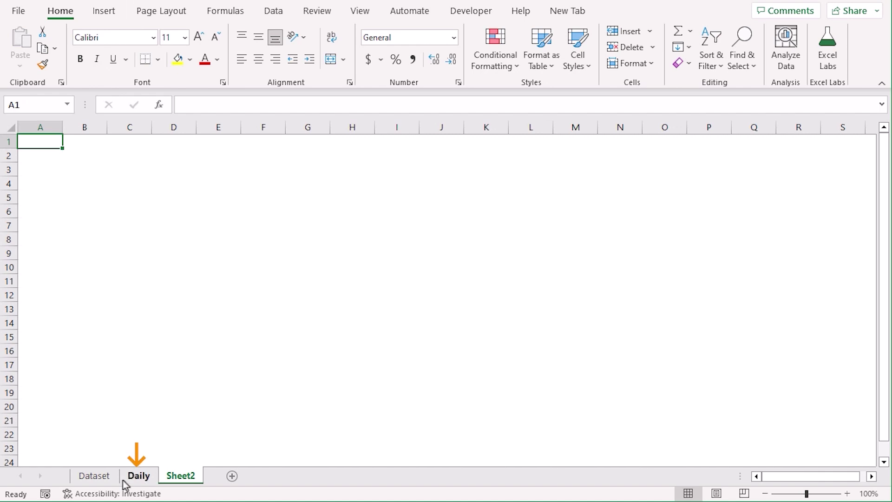
# Copy the pivot chart from Daily to Sheet2 at B3, then reselect the Daily pivot table
pyautogui.click(139, 476)
pyautogui.click(818, 231)
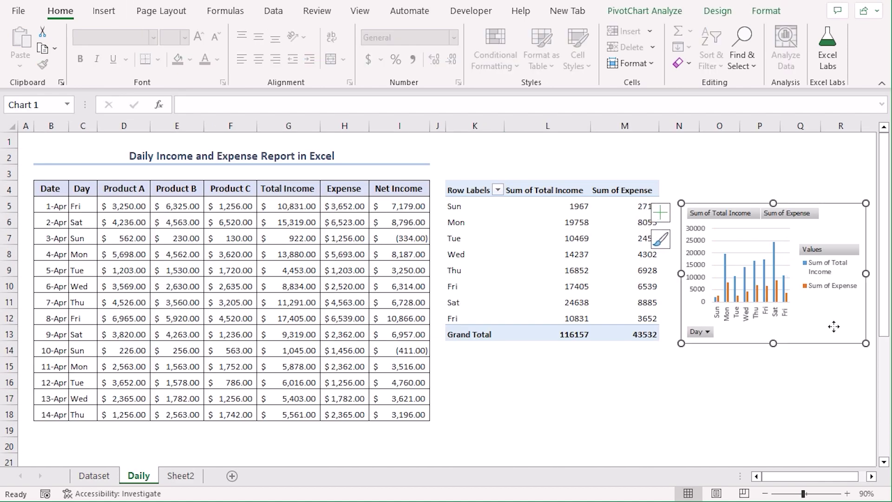
pyautogui.hotkey('ctrl', 'c')
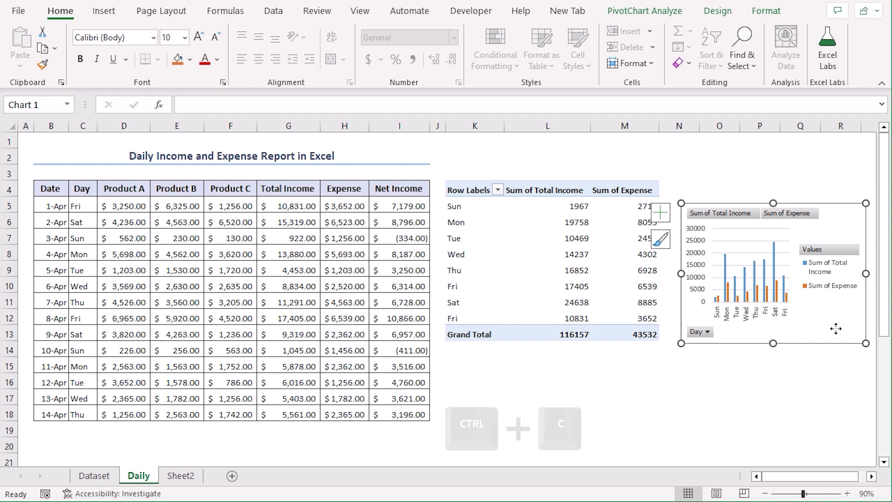
pyautogui.click(180, 475)
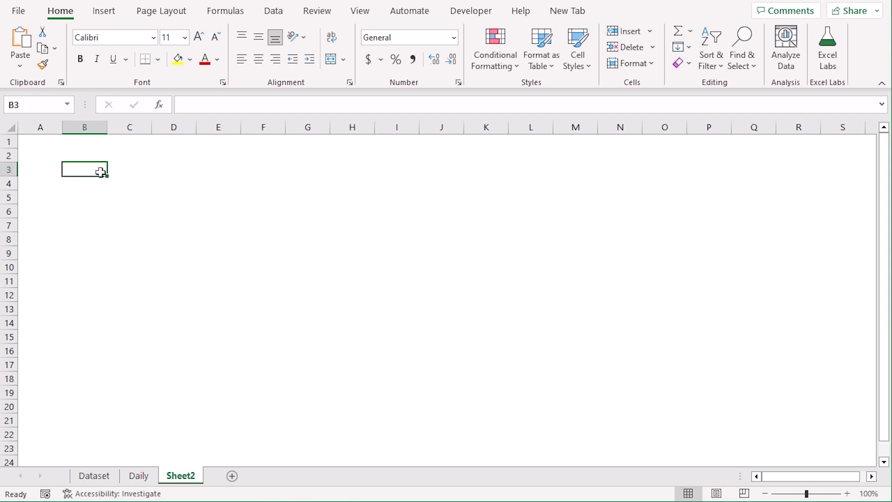
pyautogui.hotkey('ctrl', 'v')
pyautogui.click(437, 281)
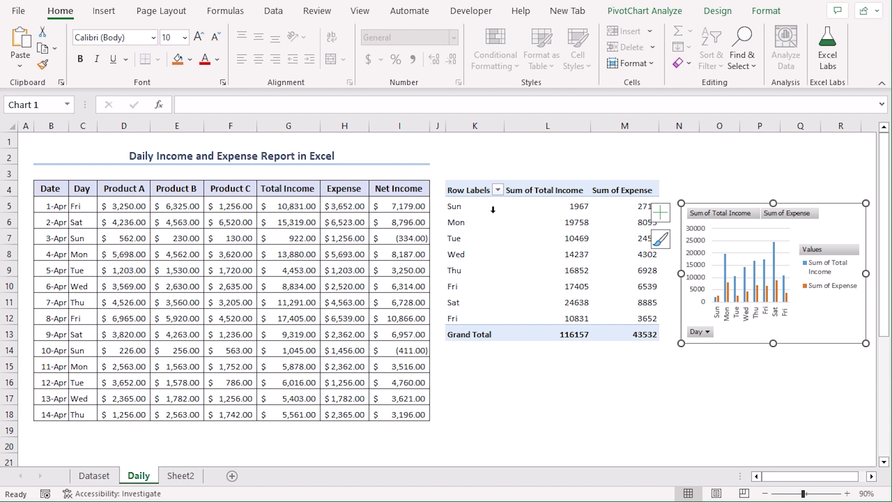
pyautogui.click(493, 209)
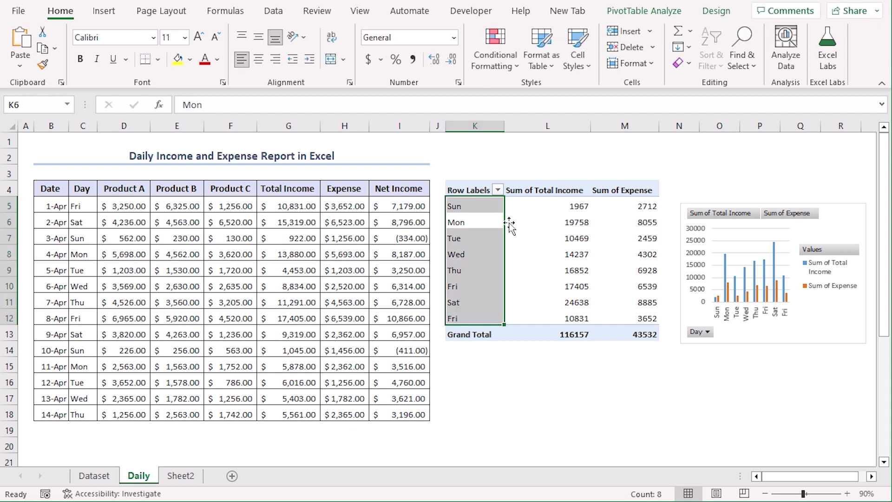
pyautogui.moveTo(548, 258)
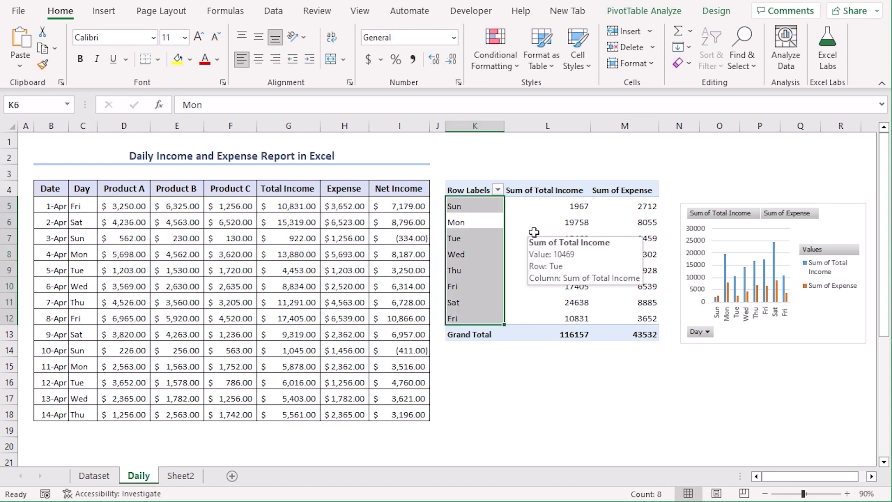
# Insert a line pivot chart of daily income and expense and shrink it
pyautogui.click(106, 11)
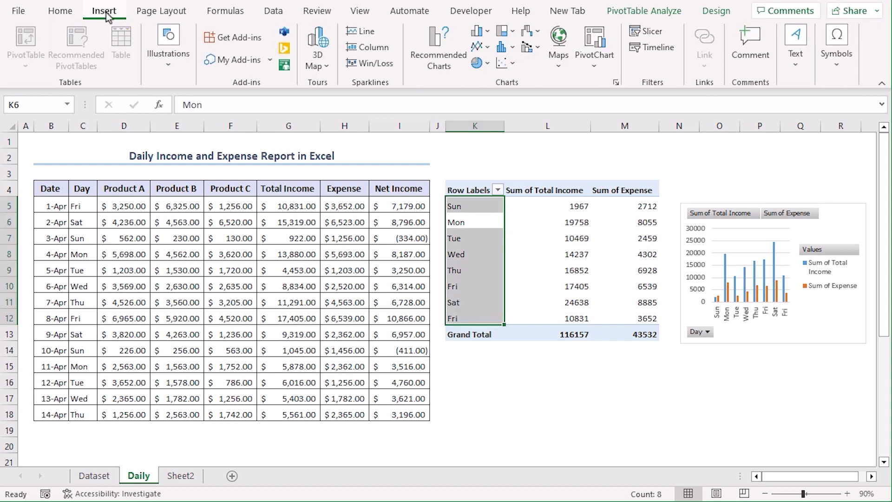
pyautogui.click(430, 64)
pyautogui.moveTo(489, 233)
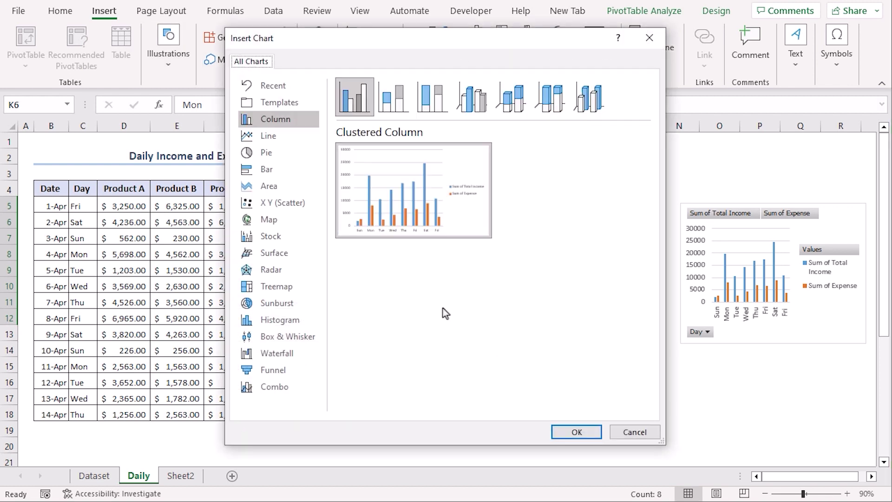
pyautogui.click(275, 135)
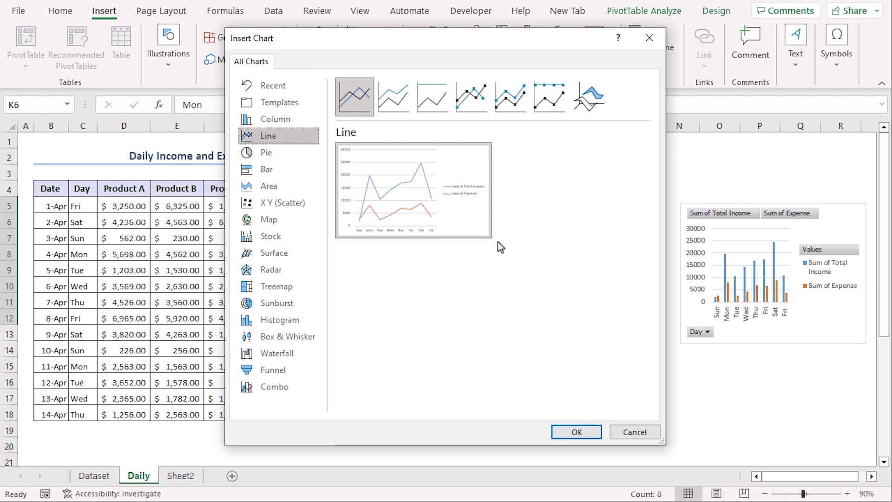
pyautogui.click(576, 431)
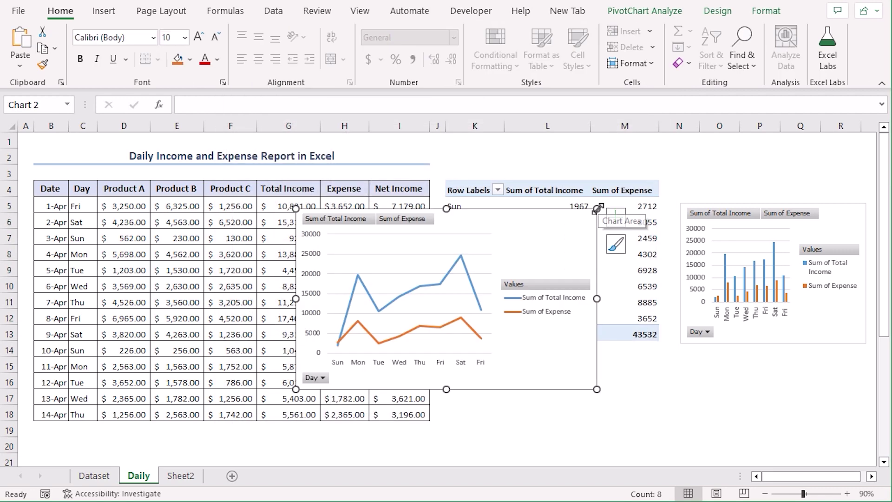
pyautogui.moveTo(501, 249); pyautogui.dragTo(497, 250)
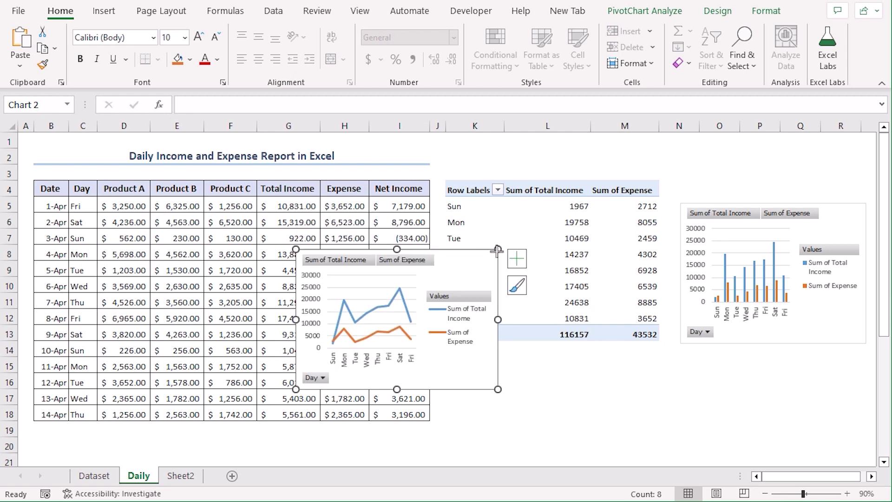
# Move the line chart to Sheet2 below the column chart, enlarging the column chart to match
pyautogui.hotkey('ctrl', 'x')
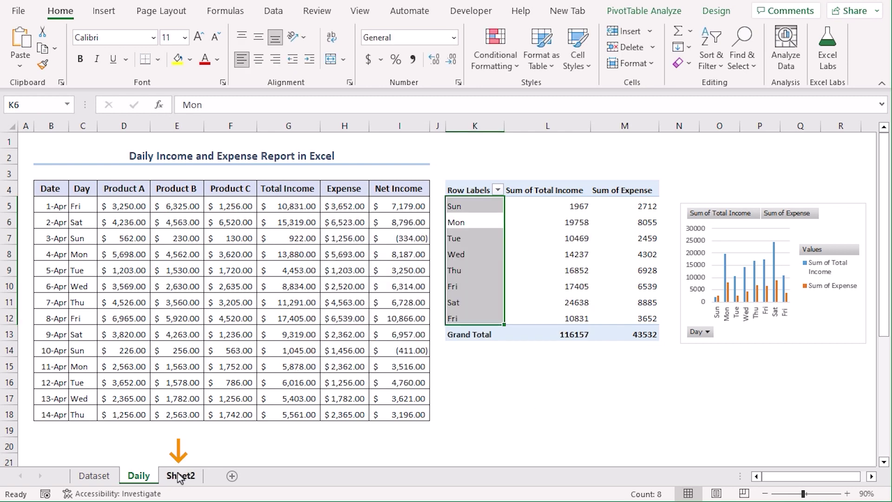
pyautogui.hotkey('ctrl', 'pagedown')
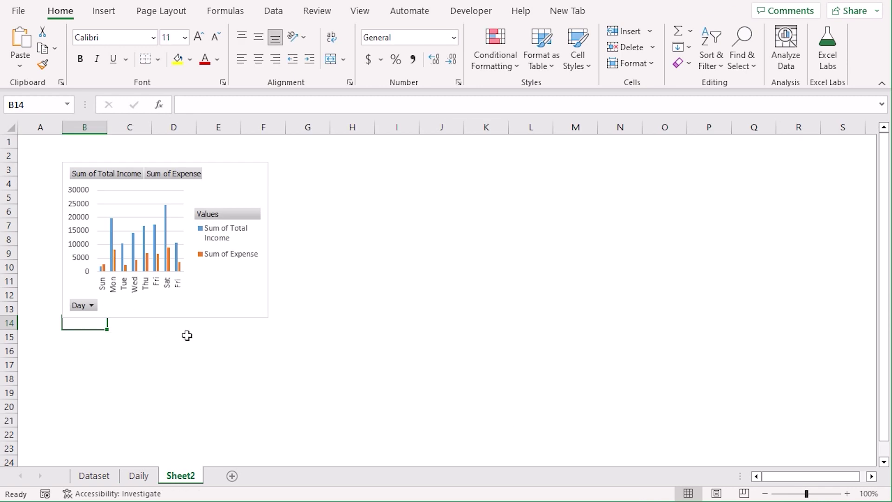
pyautogui.hotkey('ctrl', 'v')
pyautogui.click(440, 309)
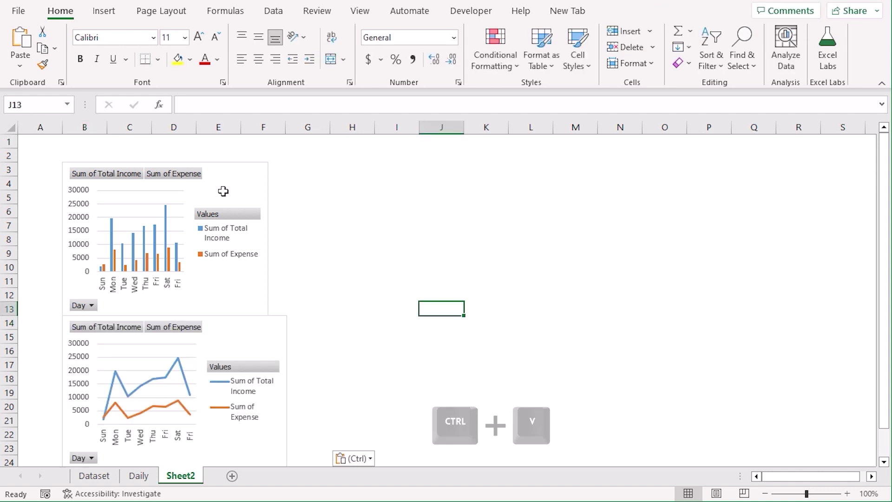
pyautogui.click(264, 159)
pyautogui.moveTo(268, 162); pyautogui.dragTo(288, 154)
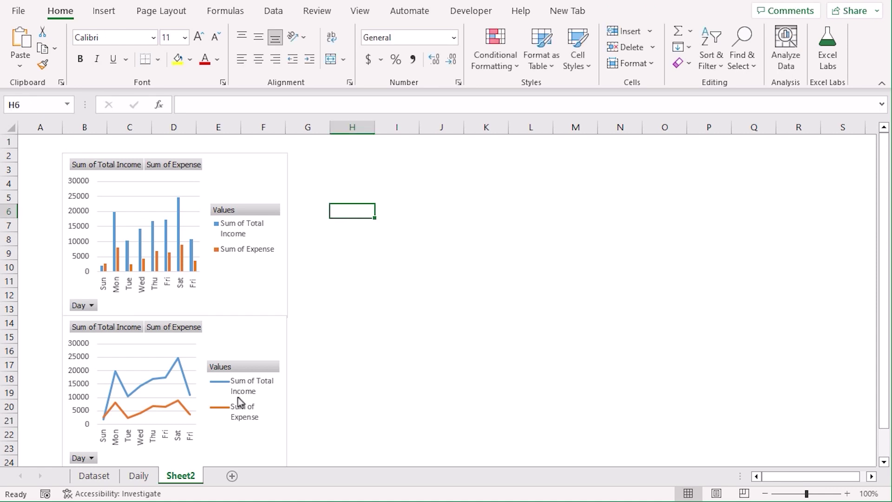
pyautogui.click(137, 476)
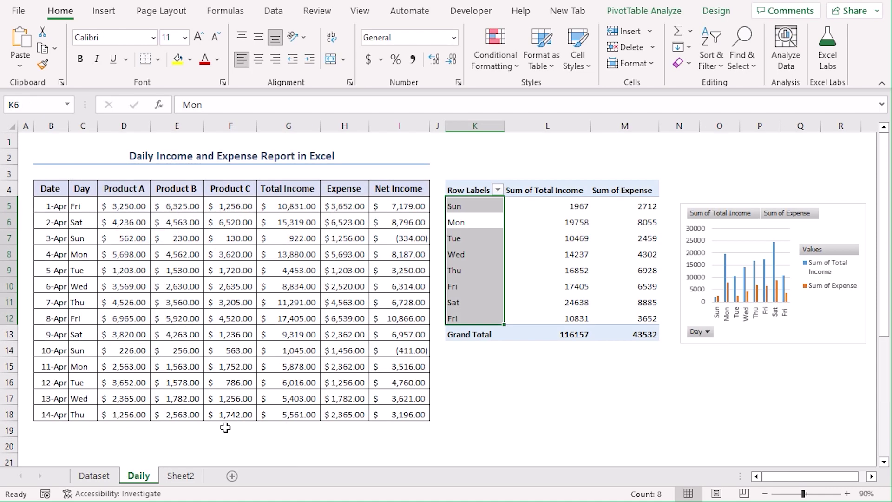
# Insert a pie pivot chart of daily total income and shrink it
pyautogui.click(525, 240)
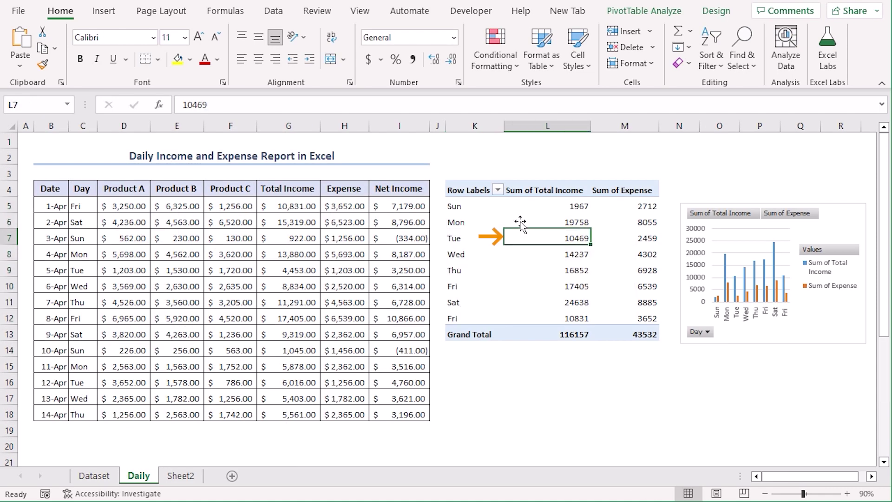
pyautogui.click(104, 12)
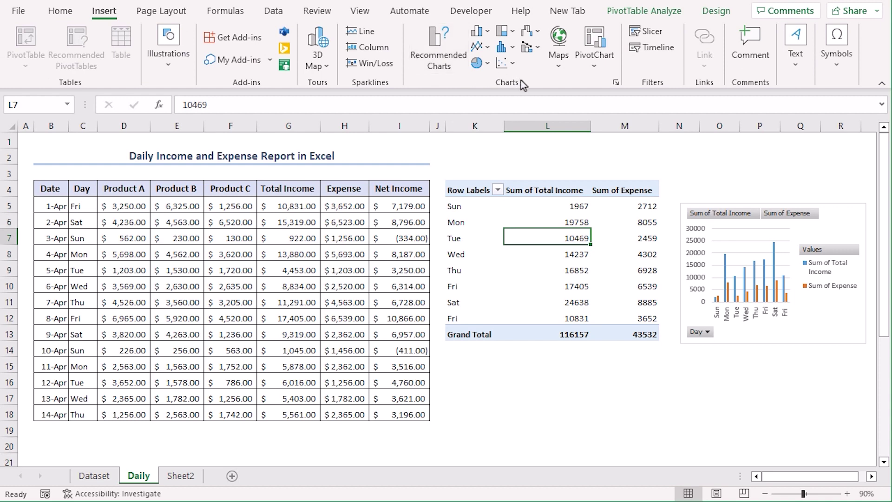
pyautogui.click(414, 65)
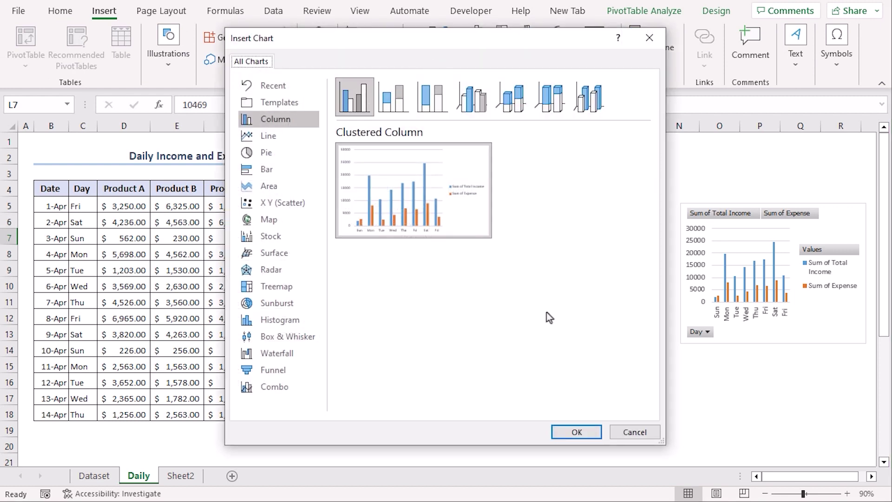
pyautogui.click(293, 151)
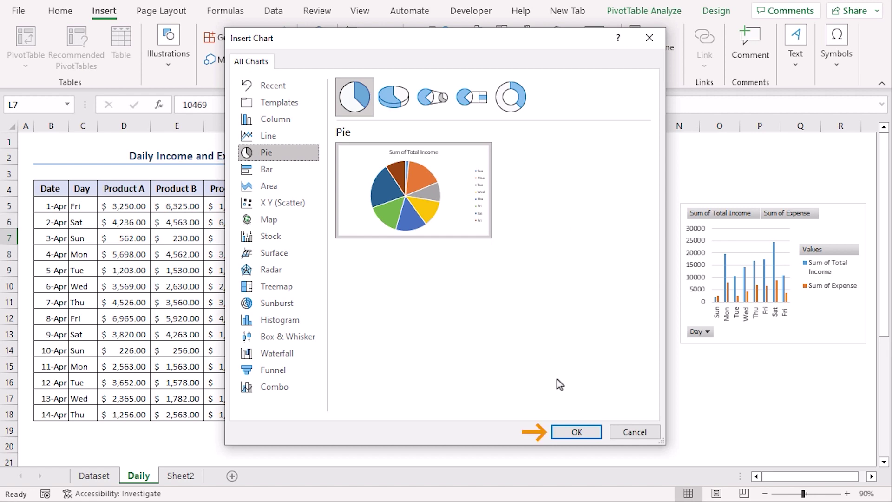
pyautogui.click(576, 432)
pyautogui.moveTo(596, 208); pyautogui.dragTo(485, 255)
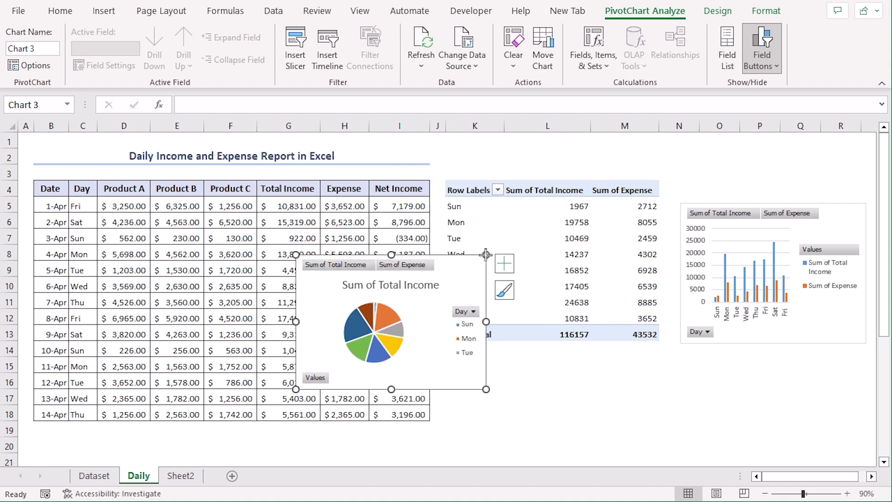
# Move the pie chart to Sheet2 at G3, aligned and sized to match the column chart
pyautogui.hotkey('ctrl', 'x')
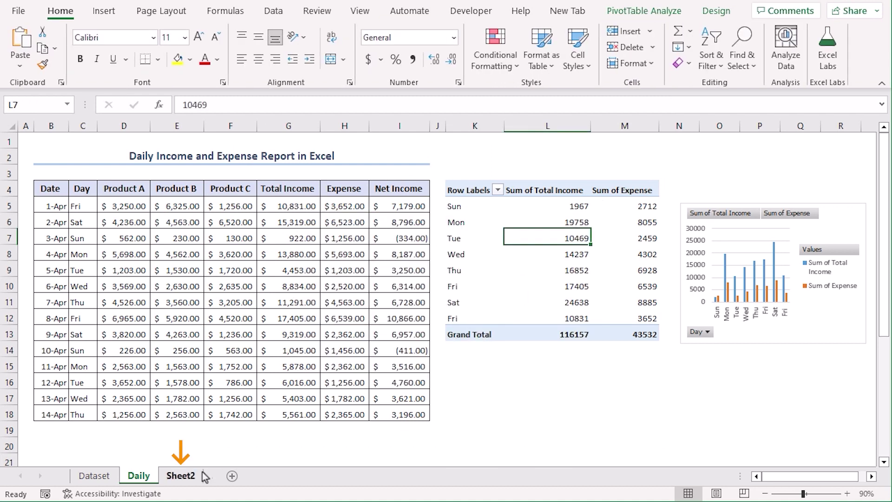
pyautogui.click(185, 475)
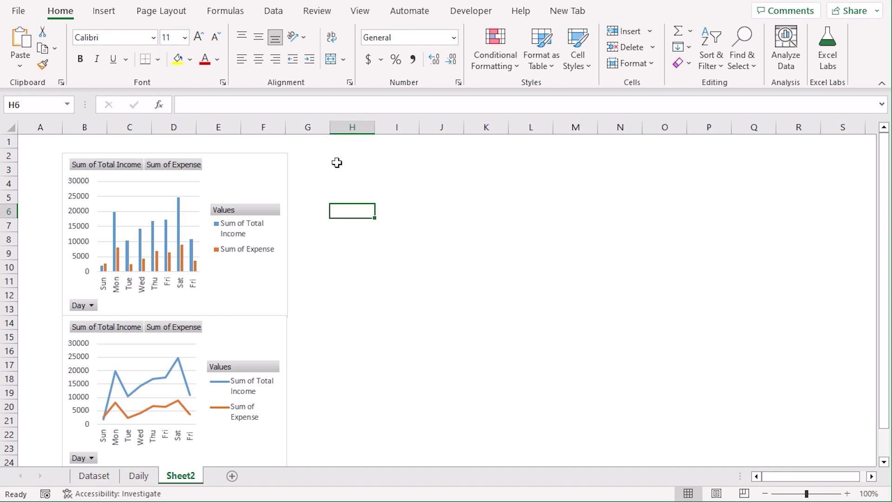
pyautogui.click(312, 162)
pyautogui.hotkey('ctrl', 'v')
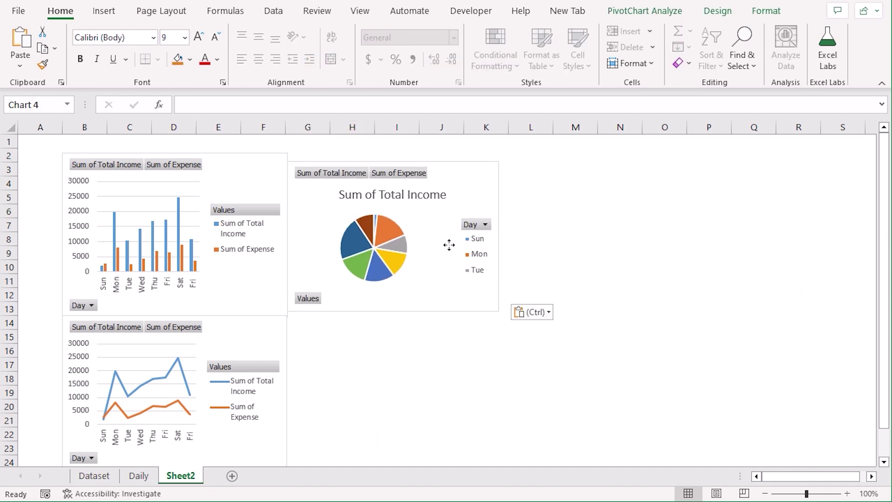
pyautogui.moveTo(448, 245); pyautogui.dragTo(450, 238)
pyautogui.moveTo(499, 302); pyautogui.dragTo(508, 317)
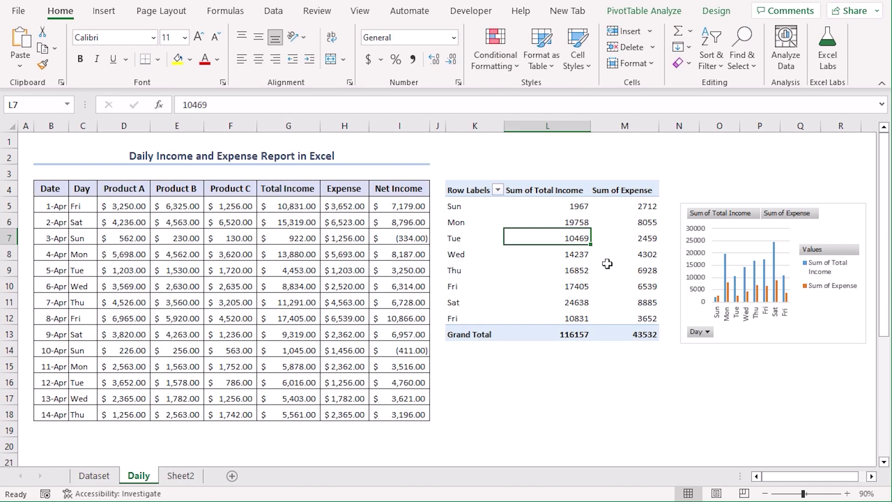
# Insert a combo column-and-line pivot chart and shrink it
pyautogui.click(104, 10)
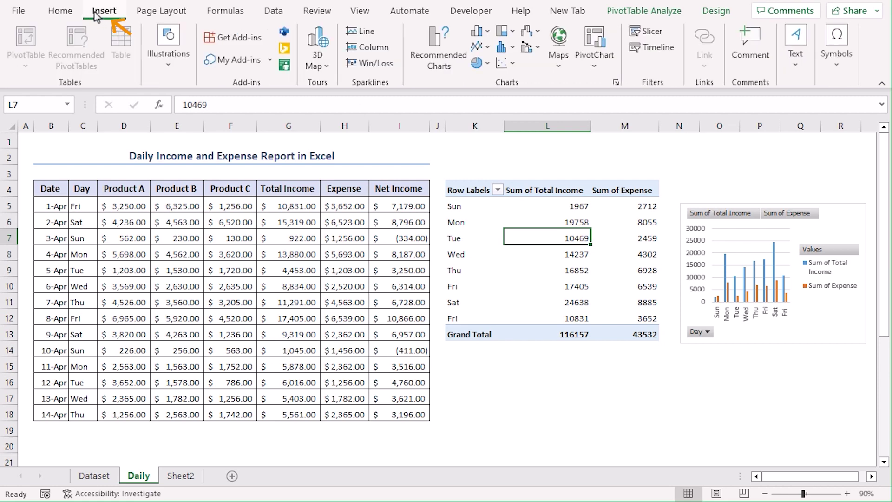
pyautogui.click(427, 54)
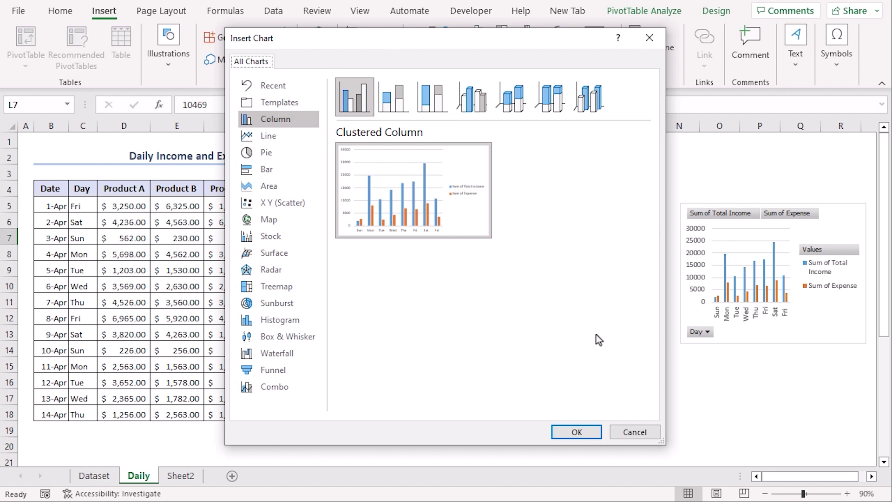
pyautogui.click(292, 393)
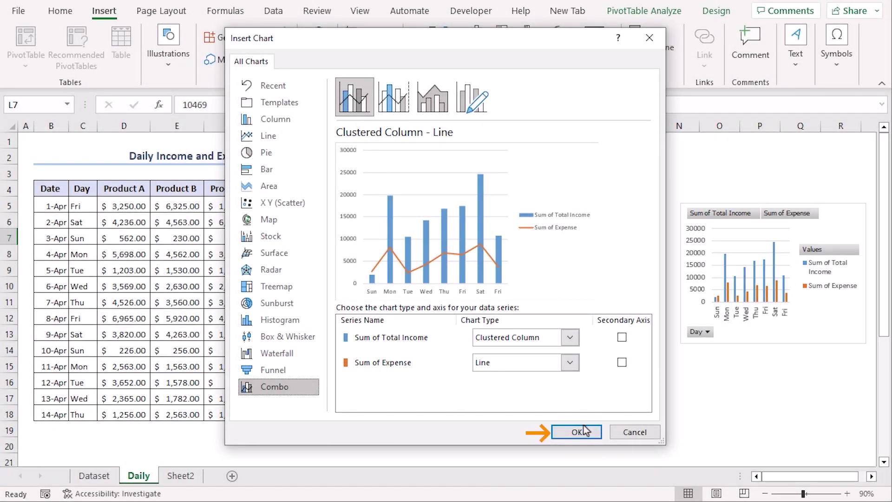
pyautogui.click(582, 431)
pyautogui.moveTo(598, 381); pyautogui.dragTo(501, 341)
# Move the combo chart to Sheet2 at G14, completing the four-chart grid
pyautogui.hotkey('ctrl', 'x')
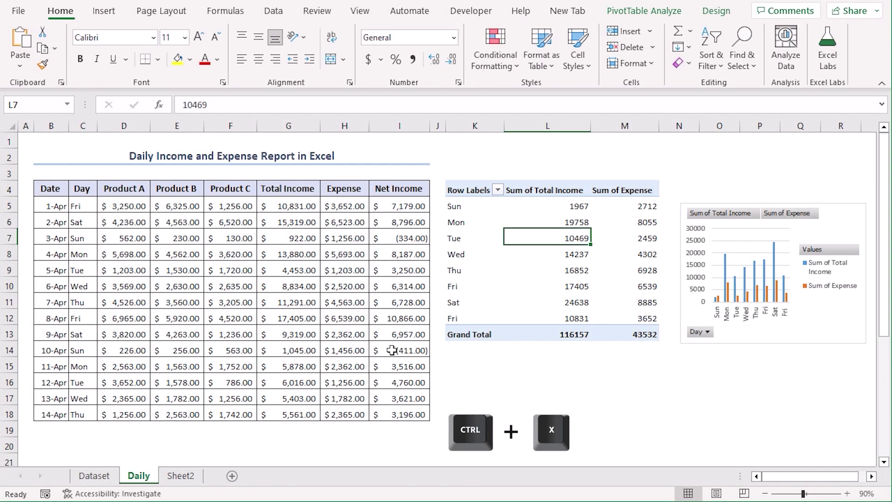
pyautogui.click(181, 475)
pyautogui.click(384, 362)
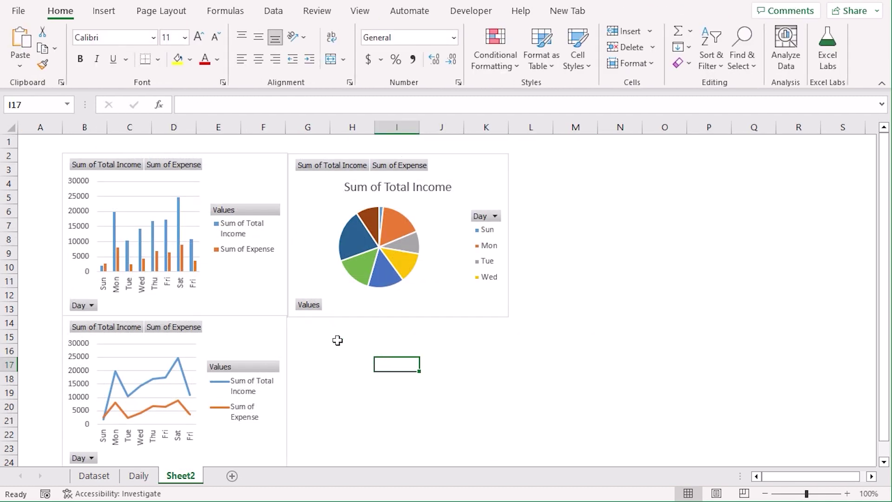
pyautogui.click(304, 327)
pyautogui.hotkey('ctrl', 'v')
pyautogui.click(600, 305)
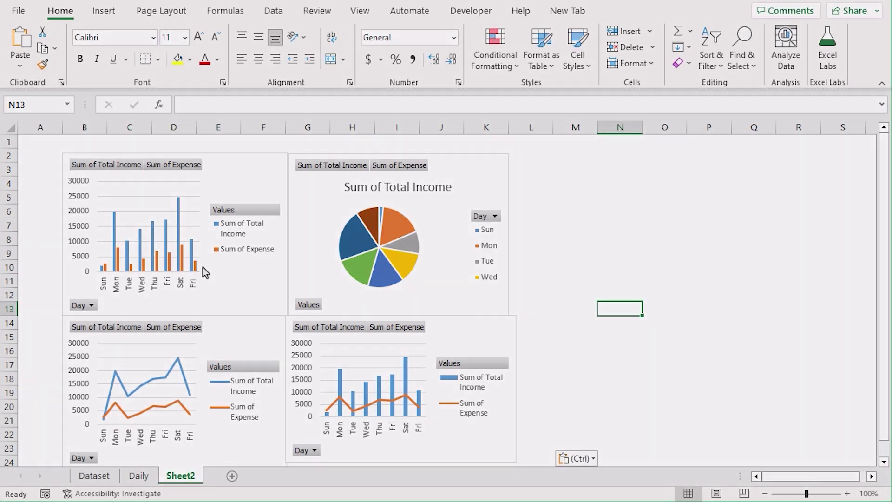
pyautogui.hotkey('alt', 'n')
pyautogui.click(235, 285)
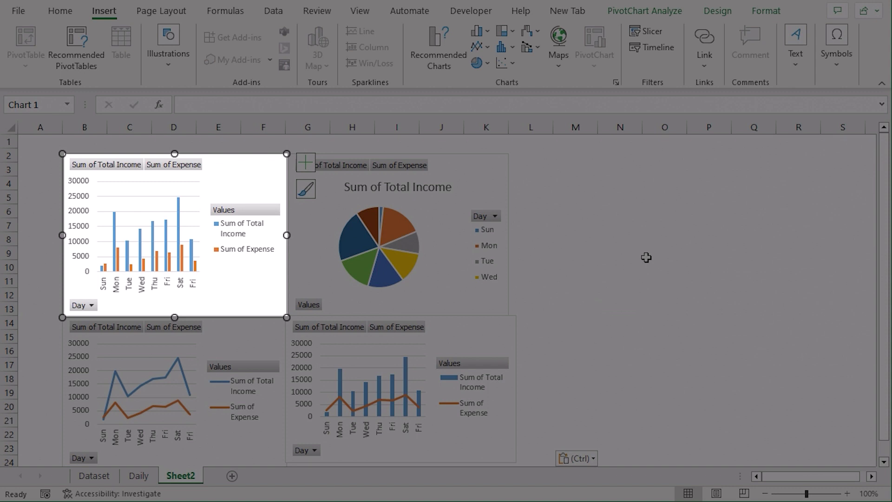
# Select the line, pie and combo charts on Sheet2 in turn to review them
pyautogui.click(273, 352)
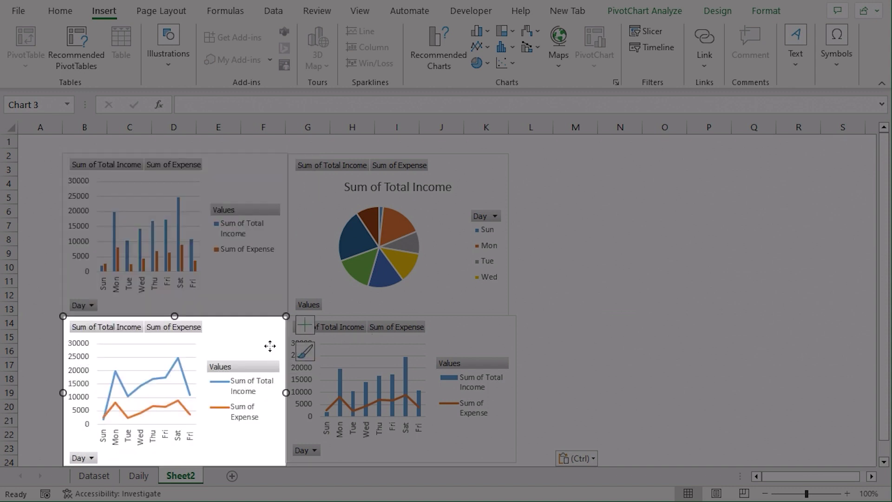
pyautogui.click(474, 294)
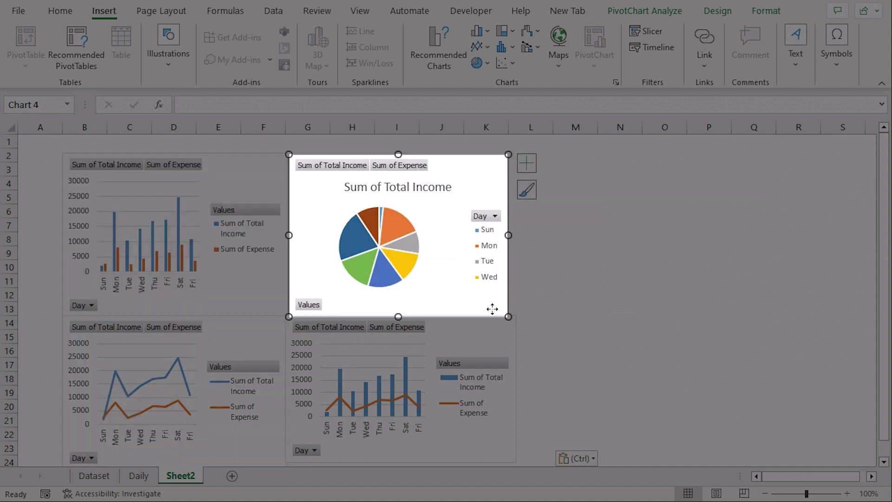
pyautogui.click(493, 334)
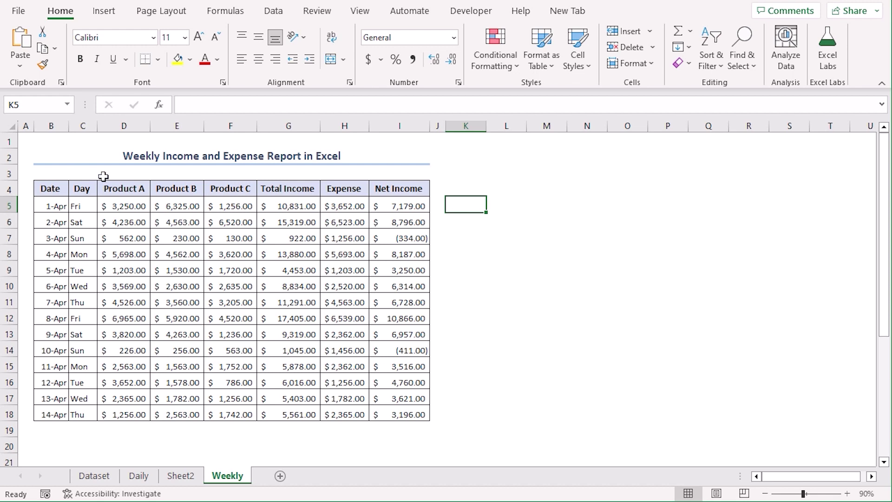
# Build an empty pivot table from the income/expense table B4:I18 at cell K4 of the Weekly sheet
pyautogui.click(55, 187)
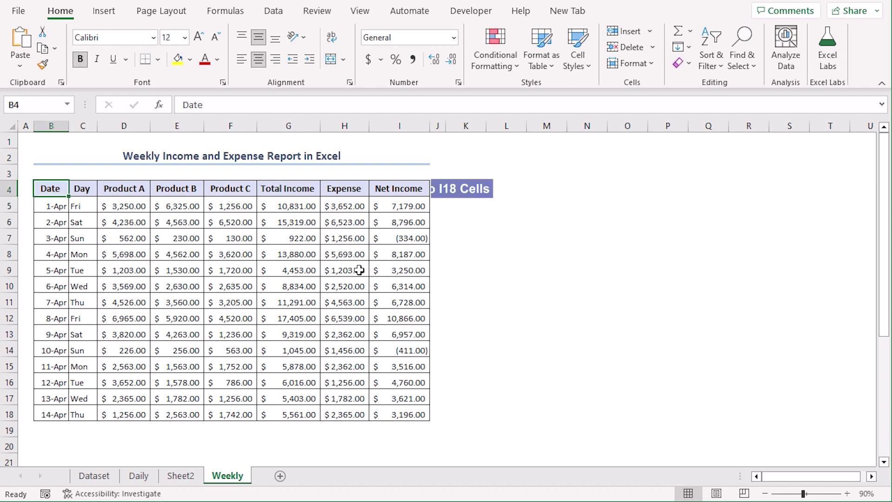
pyautogui.hotkey('ctrl', 'a')
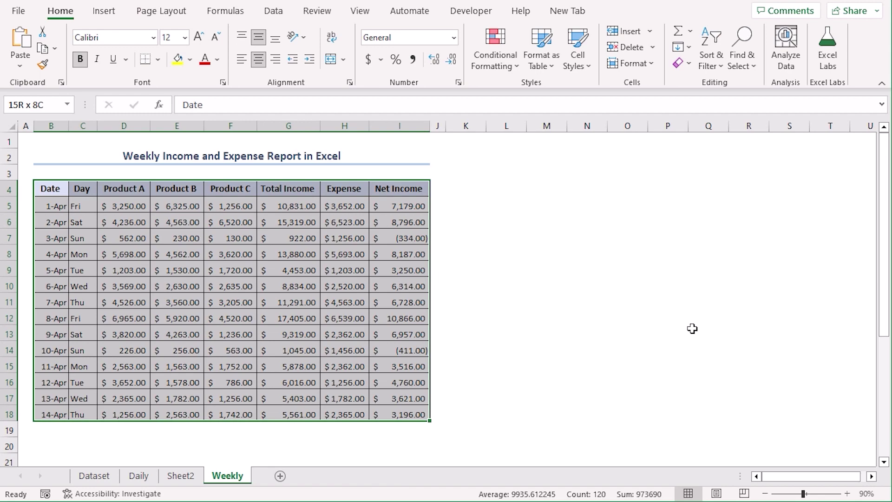
pyautogui.click(103, 13)
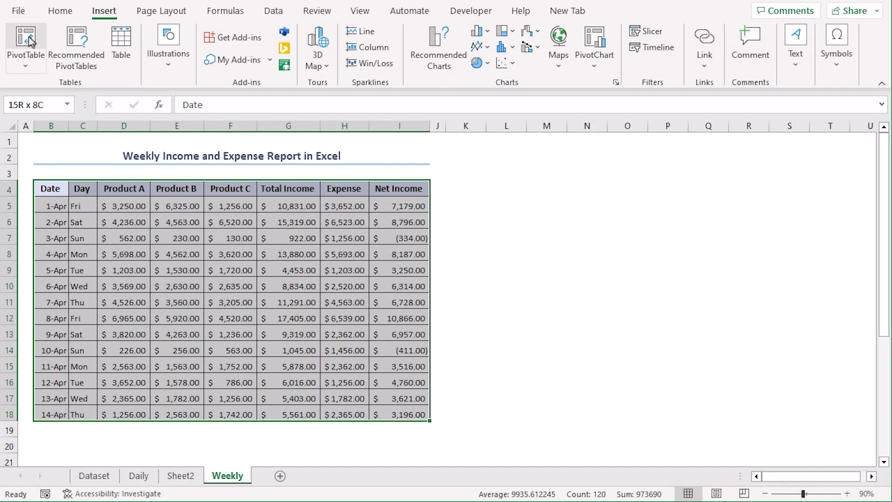
pyautogui.click(35, 35)
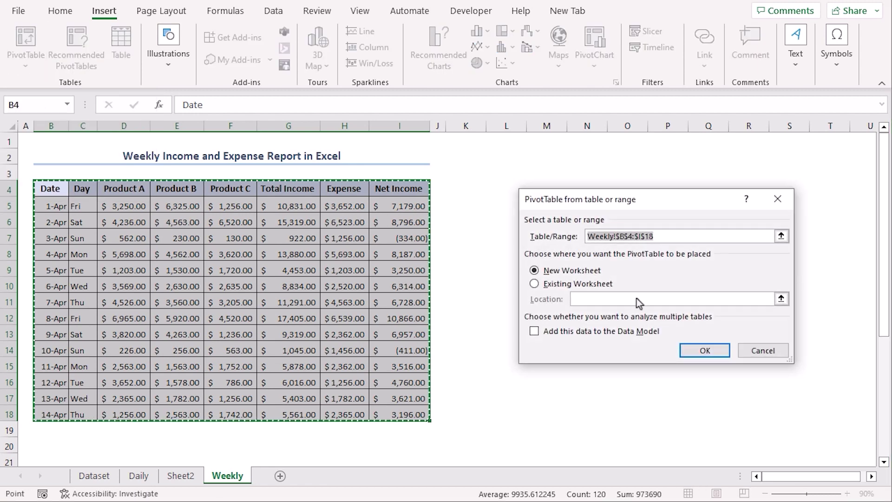
pyautogui.click(535, 284)
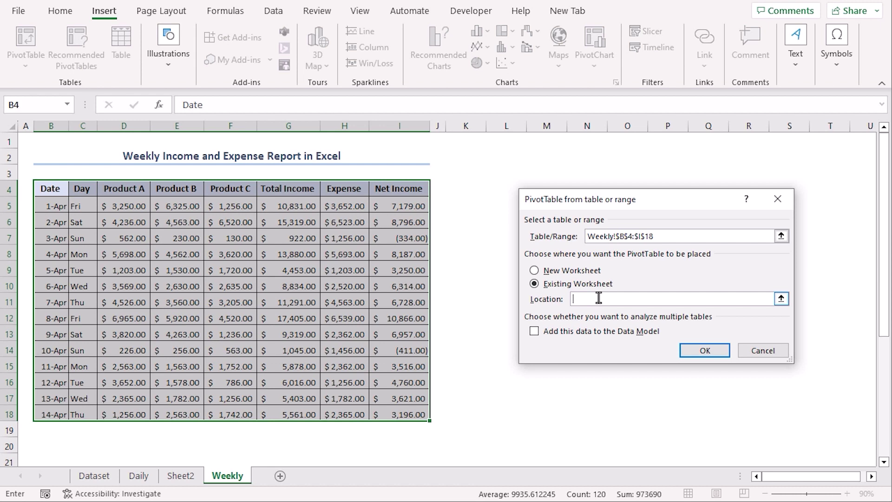
pyautogui.click(470, 182)
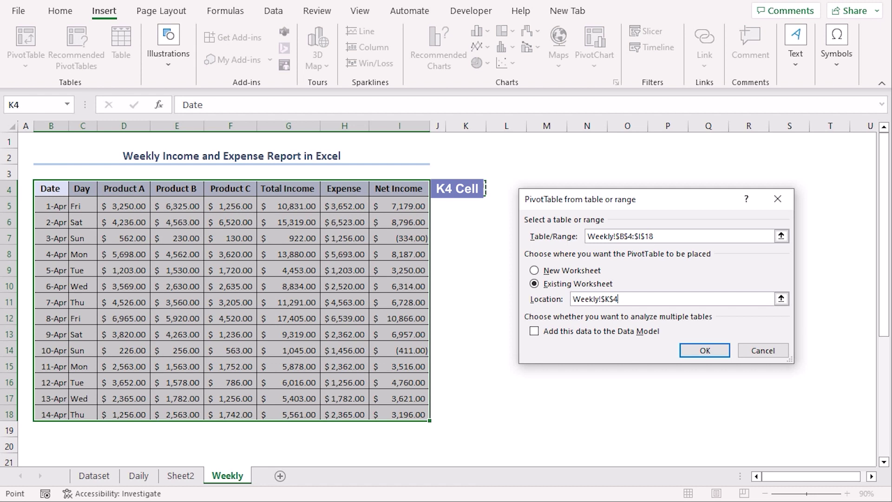
pyautogui.click(701, 350)
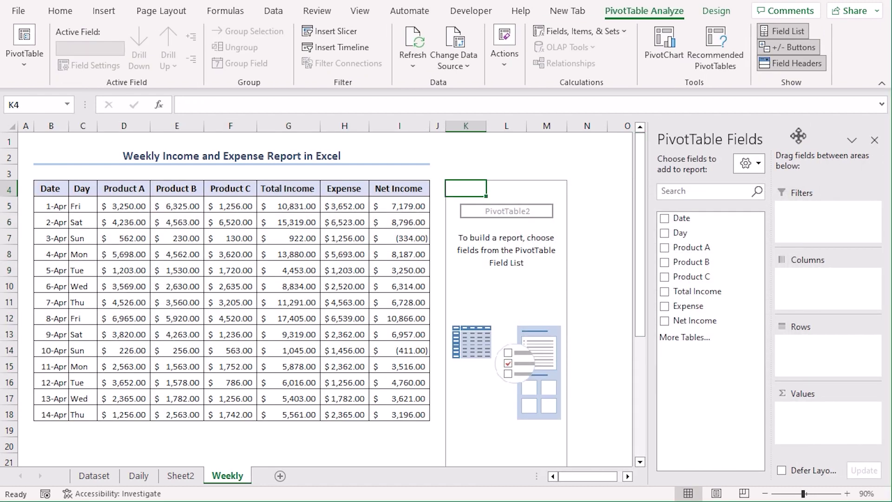
# Add Date as rows with Sum of Total Income (116157) and Sum of Expense (43532) as values
pyautogui.click(665, 220)
pyautogui.click(665, 293)
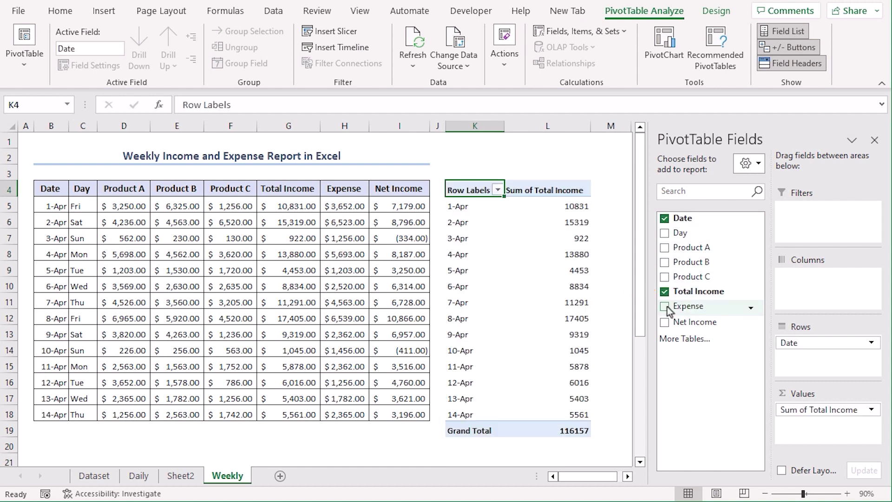
pyautogui.click(665, 308)
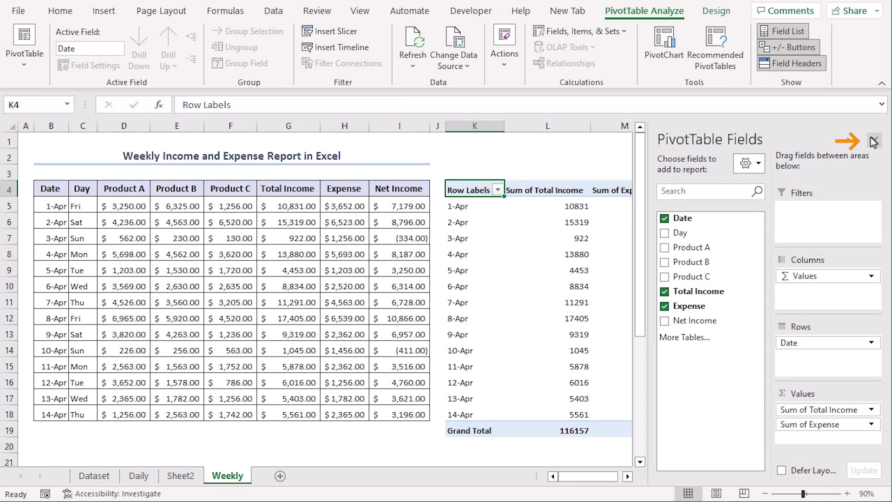
pyautogui.click(873, 141)
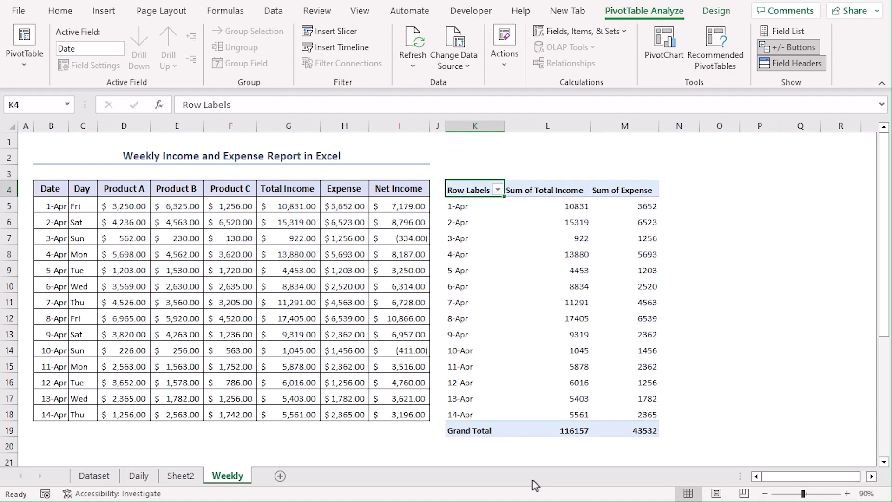
pyautogui.click(474, 302)
pyautogui.click(484, 389)
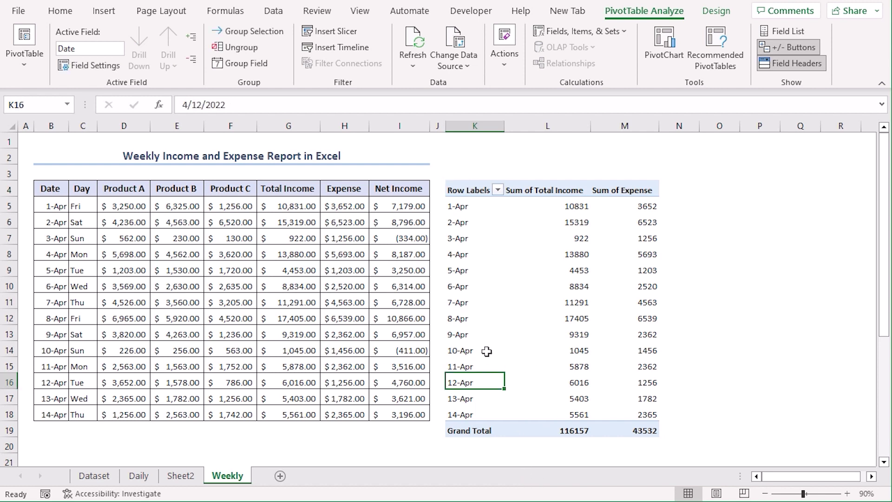
# Group the pivot's dates by Days only, in 7-day periods
pyautogui.rightClick(487, 380)
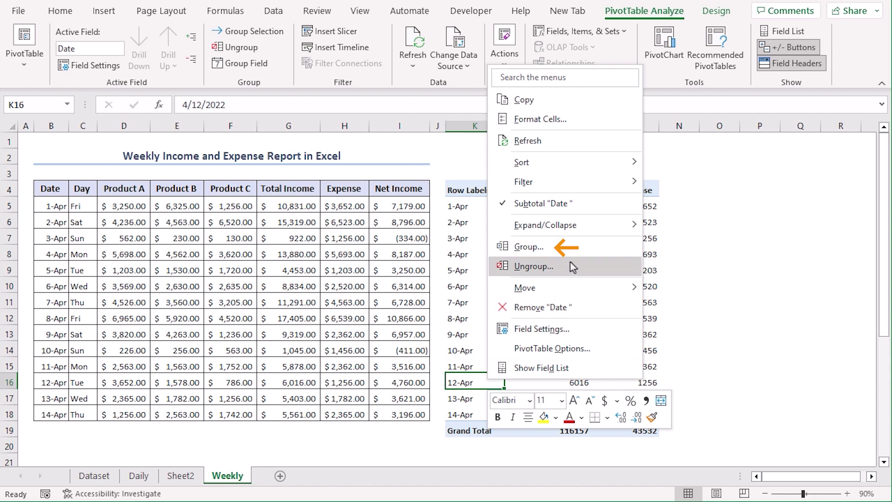
pyautogui.click(575, 247)
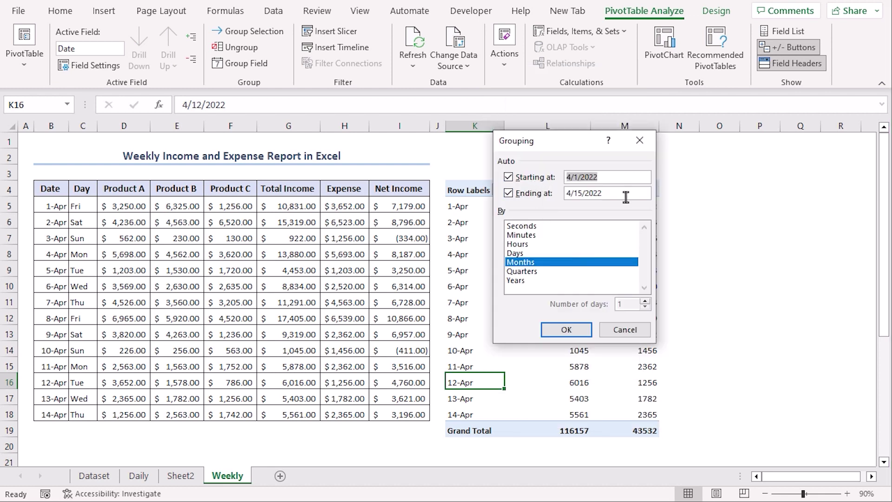
pyautogui.click(524, 253)
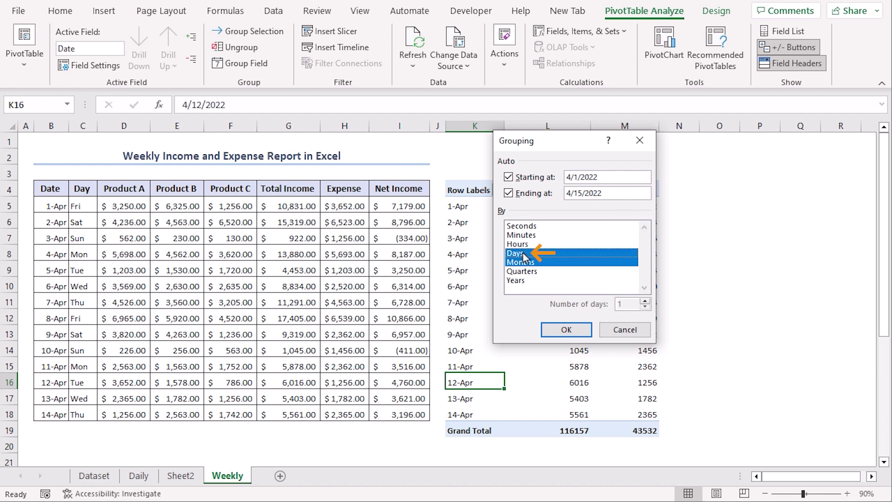
pyautogui.click(547, 262)
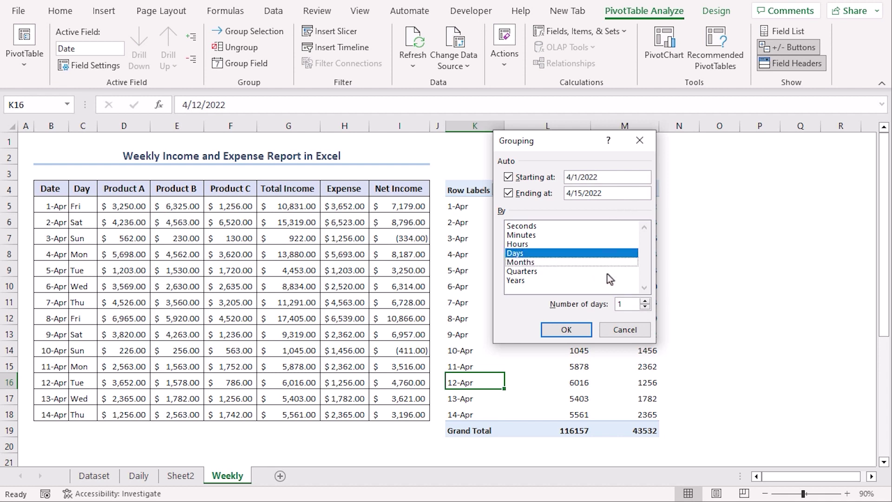
pyautogui.click(624, 304)
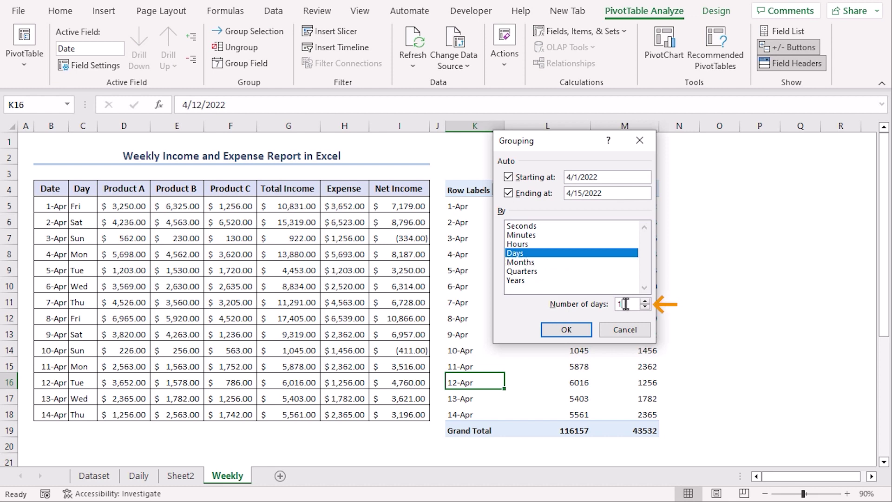
pyautogui.write('7')
pyautogui.click(570, 329)
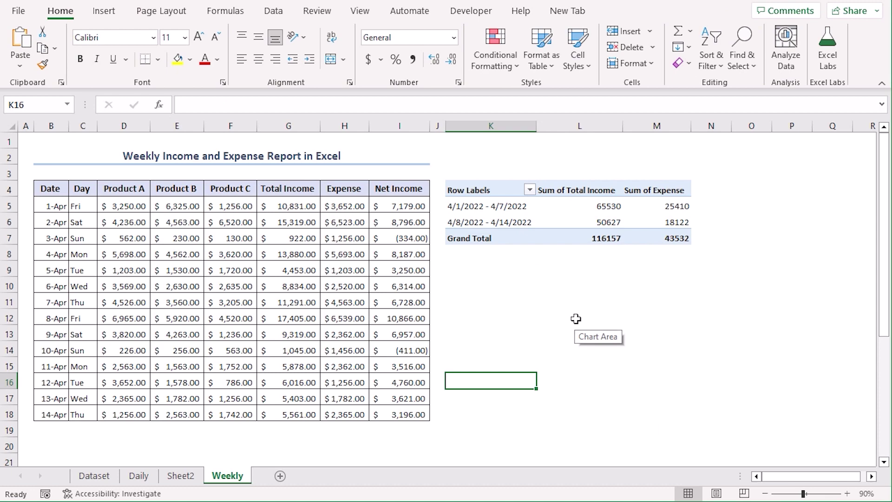
# Select the first weekly row, 4/1/2022 - 4/7/2022, in the pivot table at K4
pyautogui.click(513, 316)
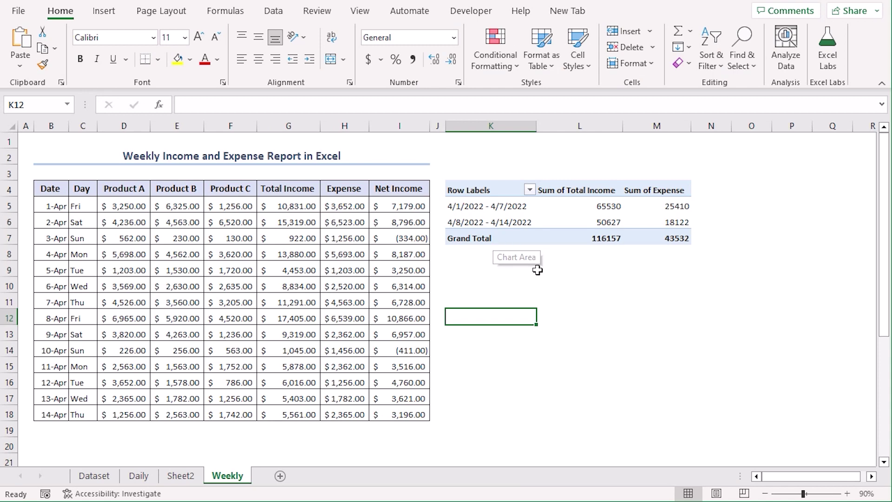
pyautogui.hotkey('ctrl', 'Up')
pyautogui.hotkey('ctrl', 'Up')
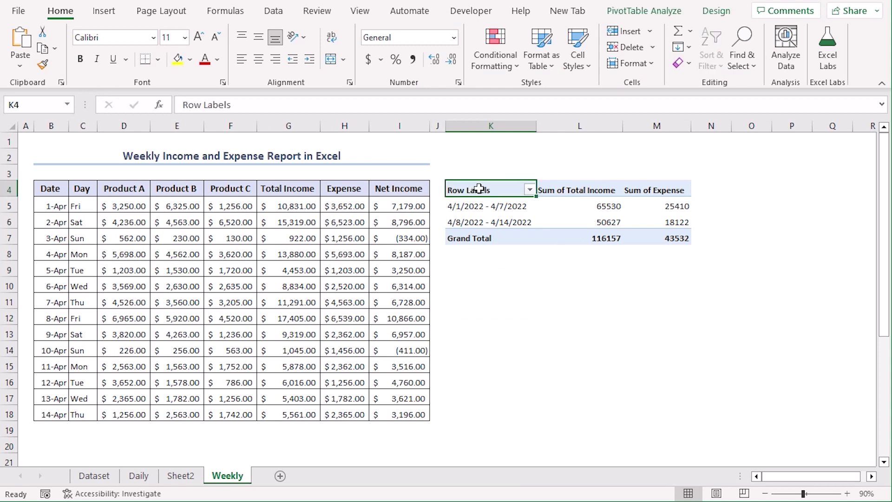
pyautogui.click(504, 208)
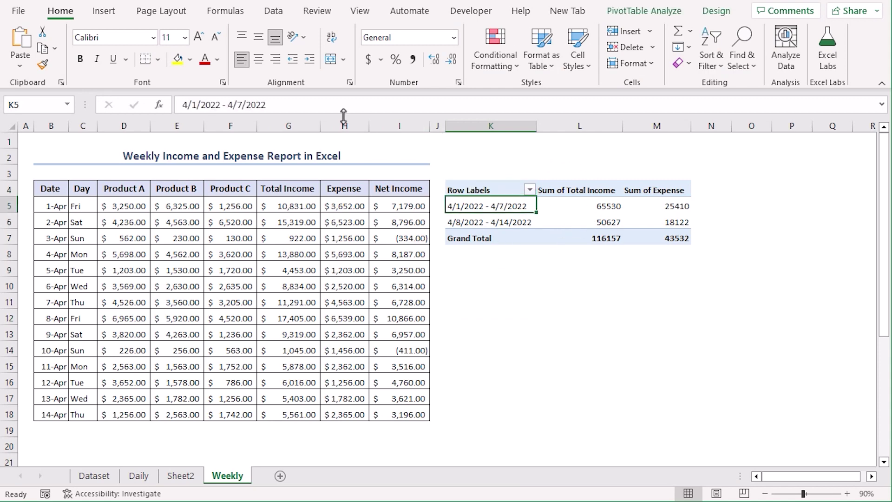
pyautogui.click(116, 16)
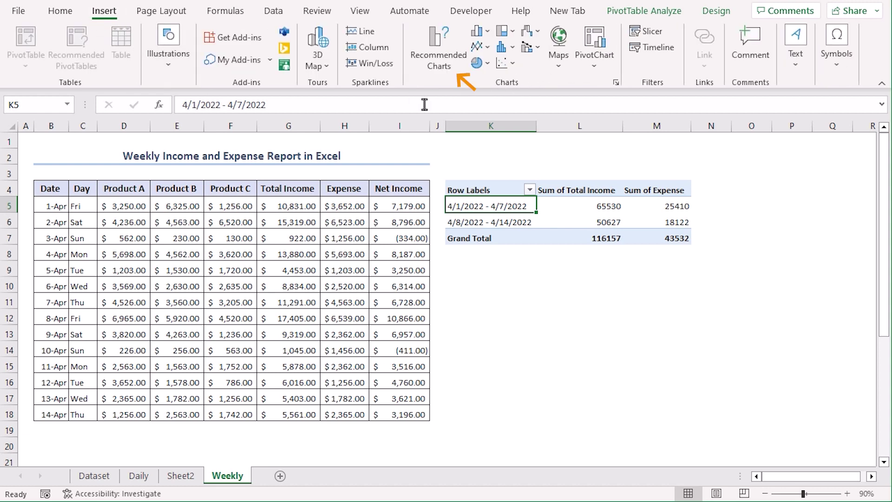
# Insert a recommended Clustered Column pivot chart of weekly income and expense and shrink it below the pivot
pyautogui.click(438, 68)
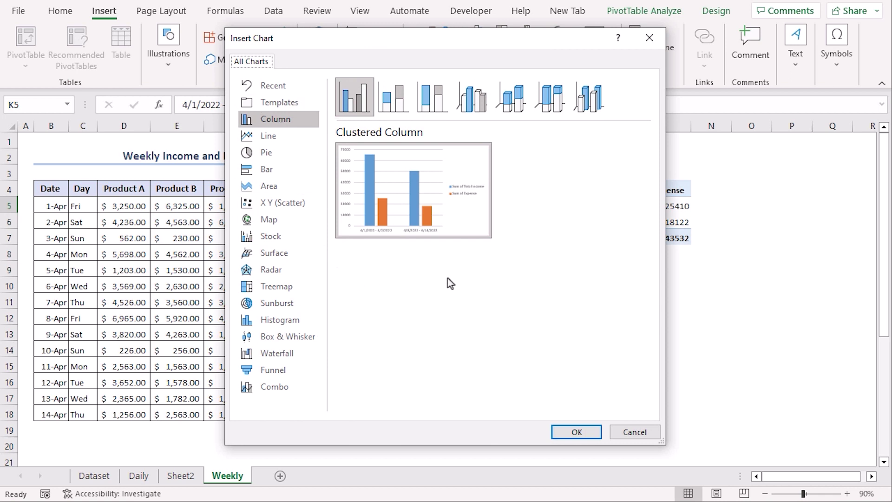
pyautogui.click(576, 431)
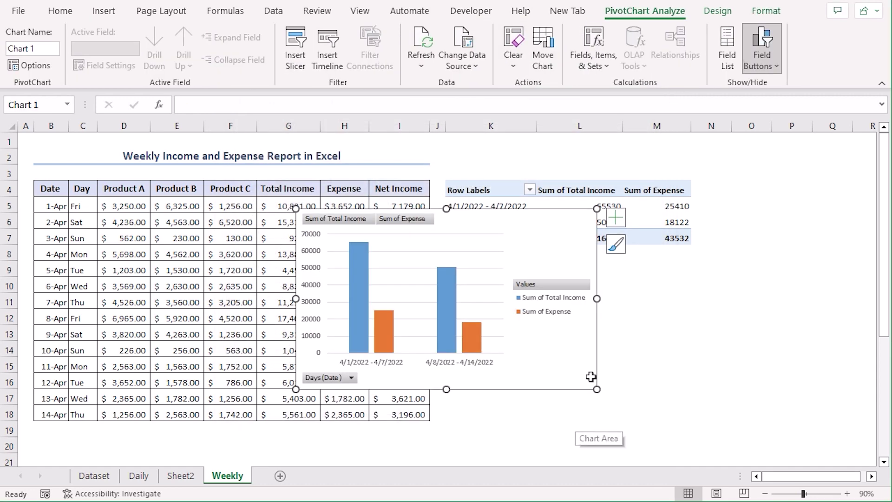
pyautogui.moveTo(591, 212); pyautogui.dragTo(664, 288)
pyautogui.click(756, 292)
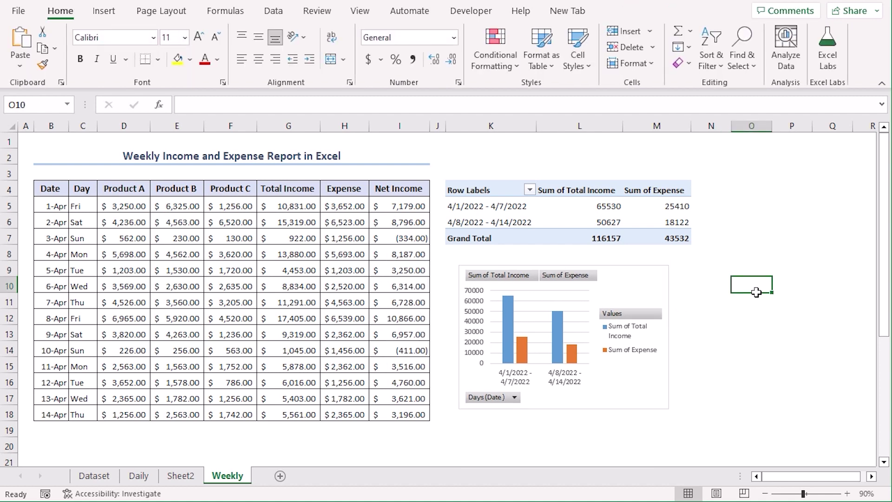
pyautogui.click(577, 219)
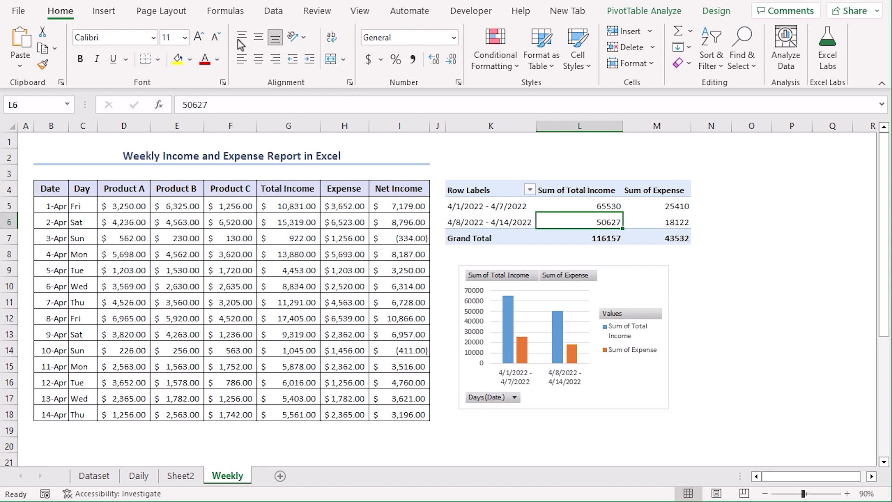
# Insert a recommended Line pivot chart of weekly income and expense beside the pivot table
pyautogui.click(105, 14)
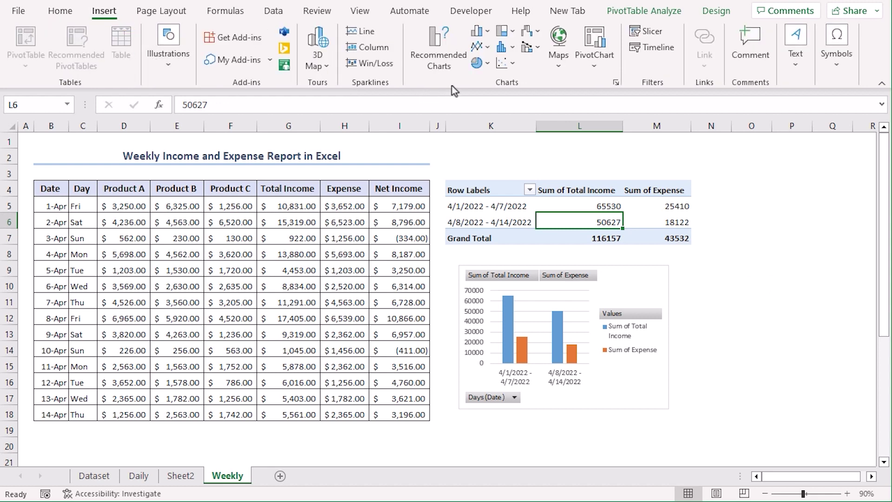
pyautogui.click(428, 60)
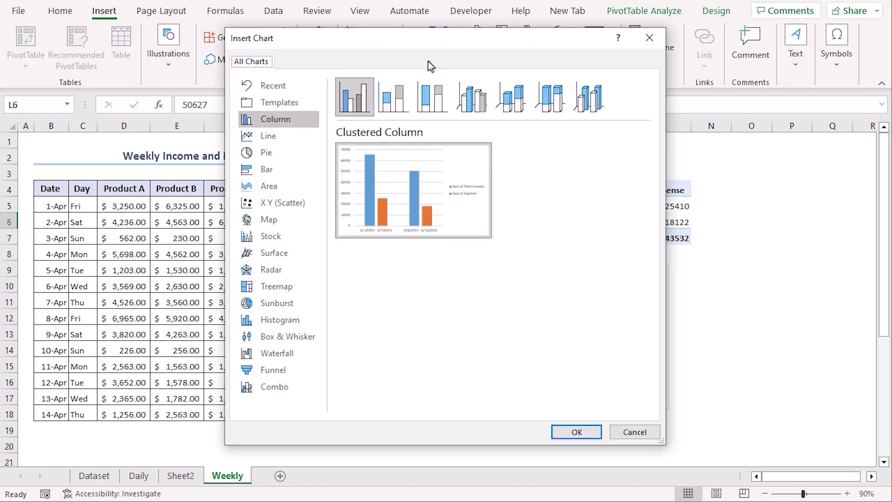
pyautogui.click(283, 132)
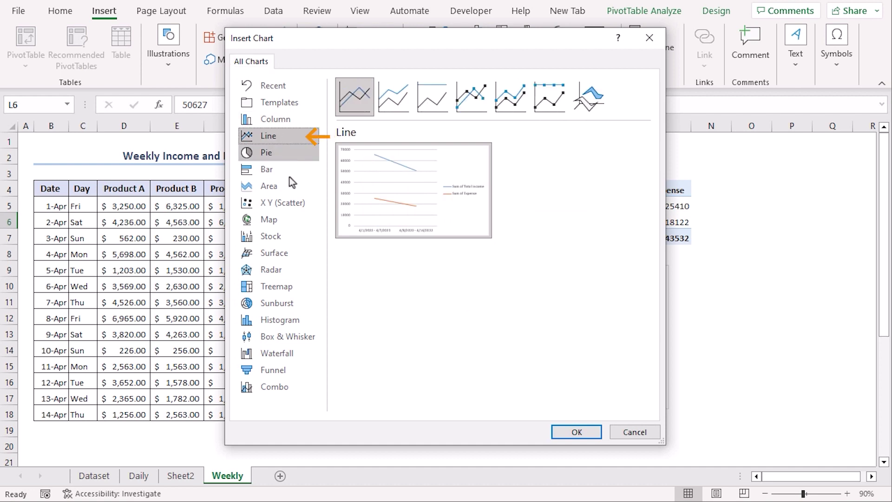
pyautogui.click(570, 432)
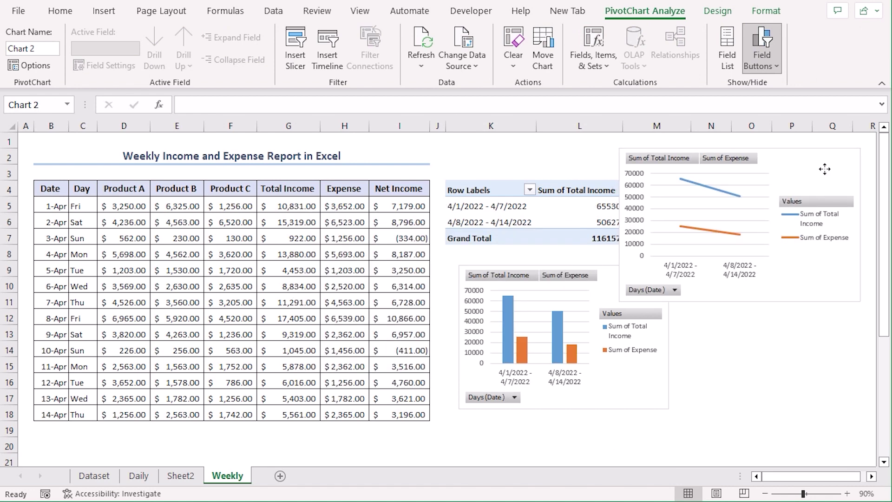
pyautogui.moveTo(825, 169); pyautogui.dragTo(819, 172)
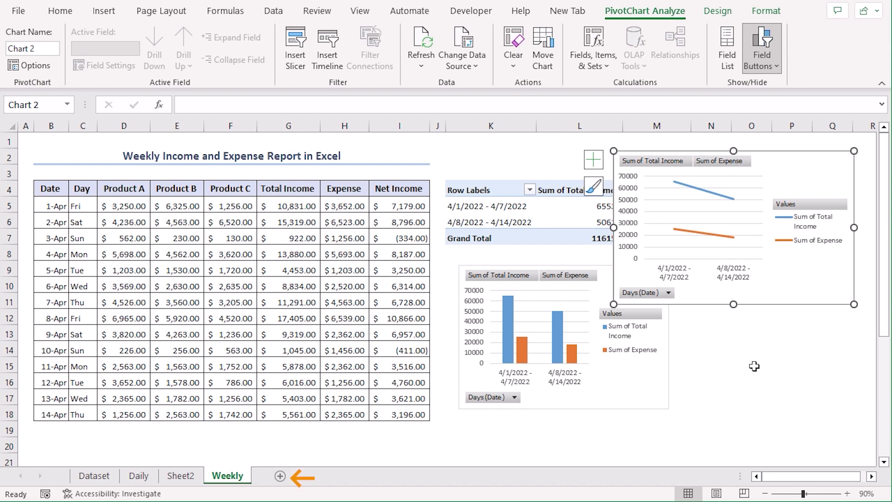
# Add Sheet3 and copy the column pivot chart onto it
pyautogui.click(280, 476)
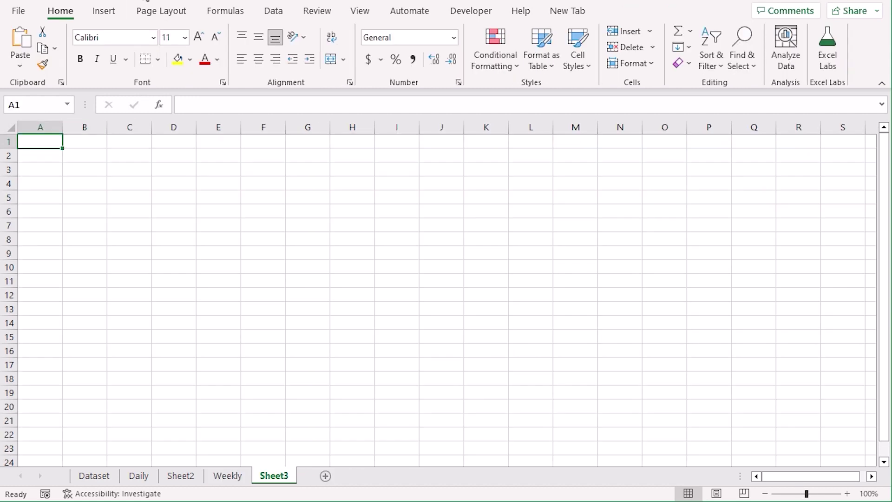
pyautogui.click(227, 476)
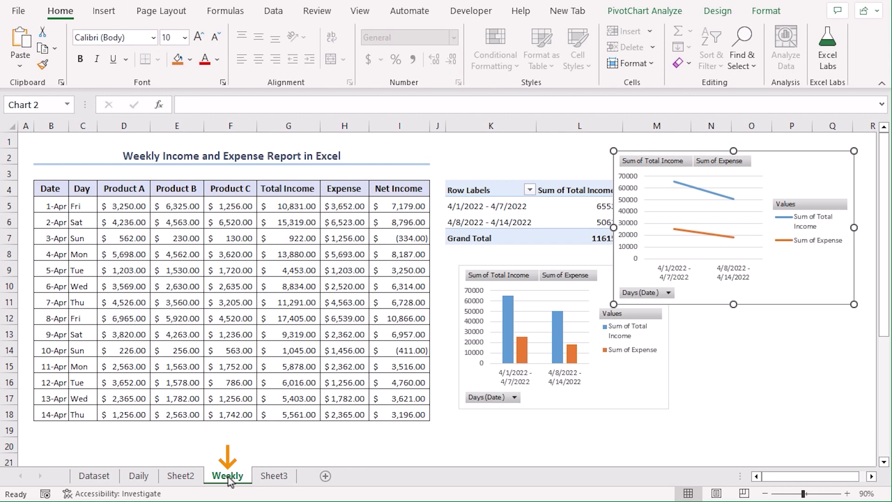
pyautogui.click(584, 338)
pyautogui.hotkey('ctrl', 'c')
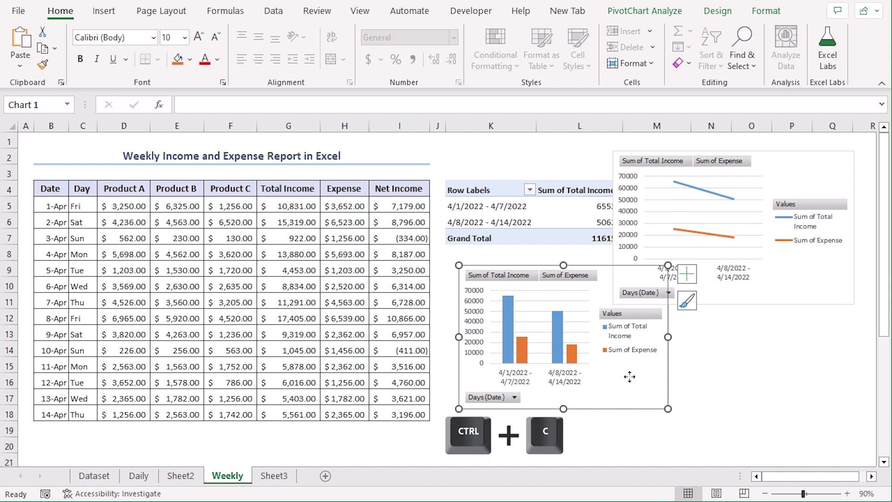
pyautogui.click(279, 476)
pyautogui.hotkey('ctrl', 'v')
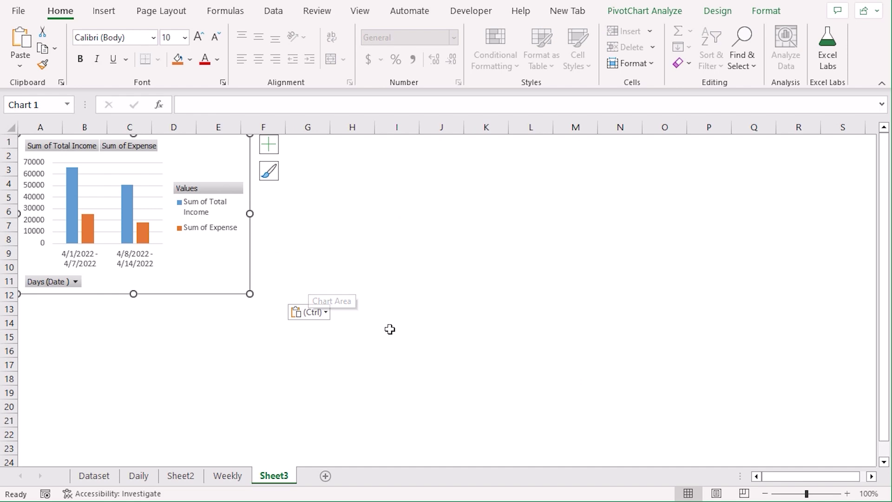
# Move the line pivot chart to cell A12 of Sheet3 and shrink it under the column chart
pyautogui.click(228, 475)
pyautogui.click(764, 204)
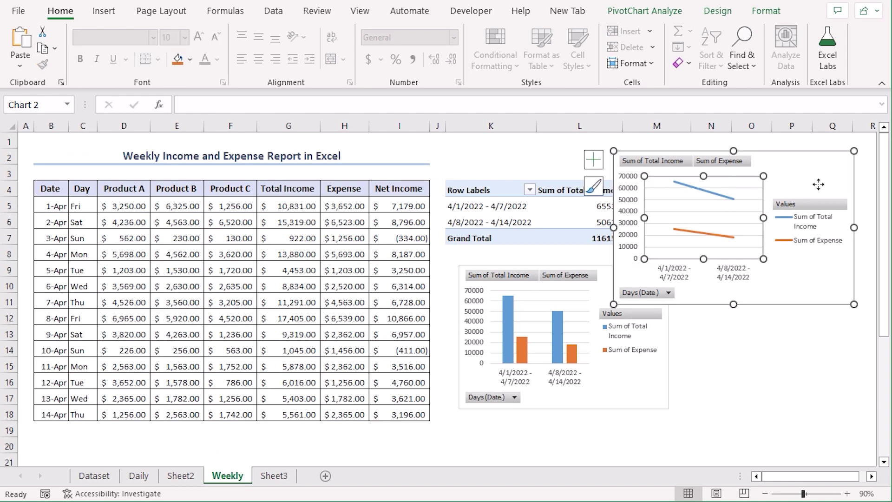
pyautogui.hotkey('ctrl', 'x')
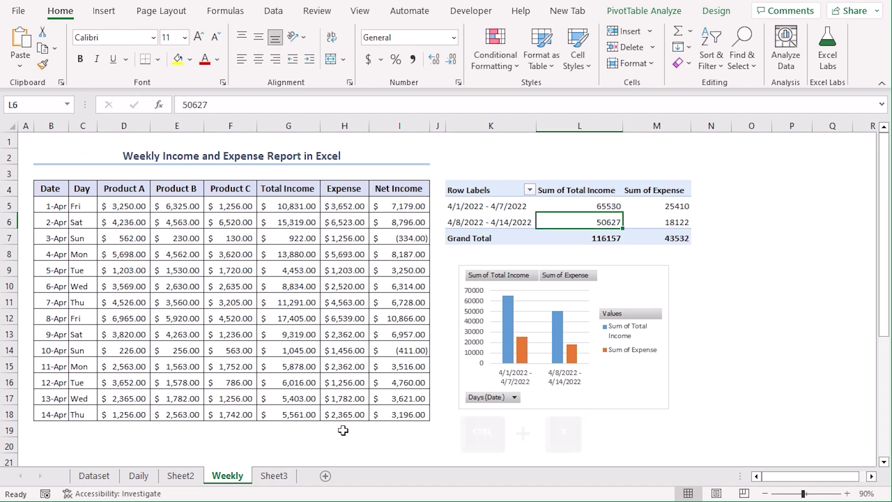
pyautogui.click(274, 475)
pyautogui.click(34, 301)
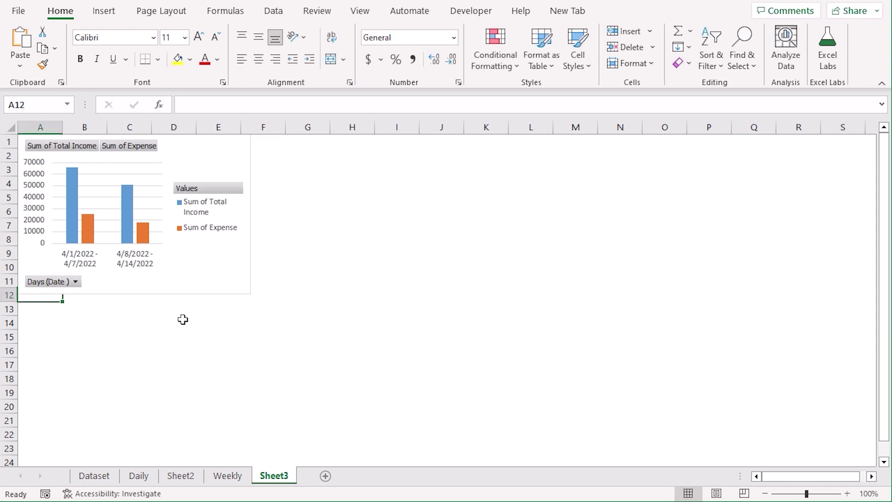
pyautogui.hotkey('ctrl', 'v')
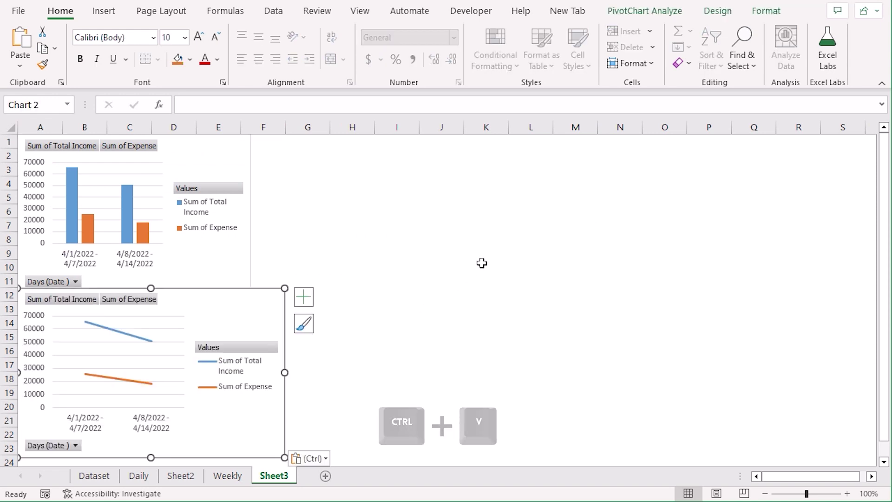
pyautogui.moveTo(281, 454); pyautogui.dragTo(251, 437)
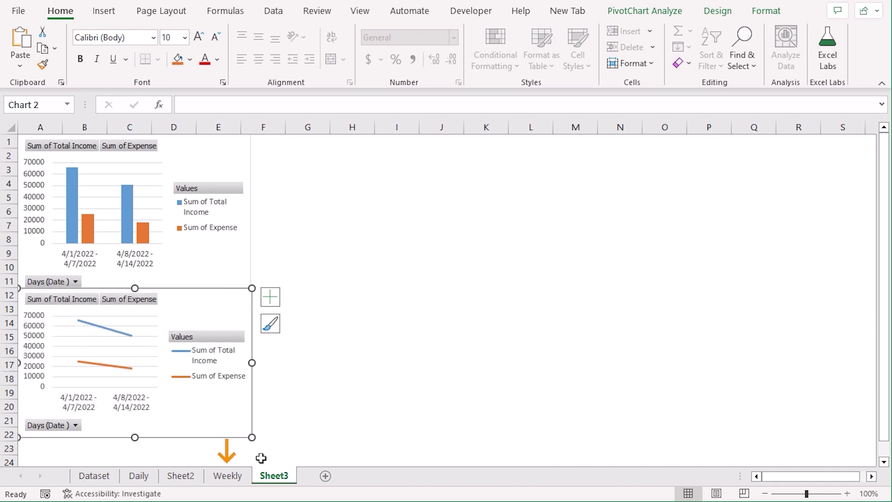
# Return to the Weekly sheet and select the pivot table's Grand Total cell
pyautogui.click(228, 475)
pyautogui.click(755, 299)
pyautogui.click(578, 238)
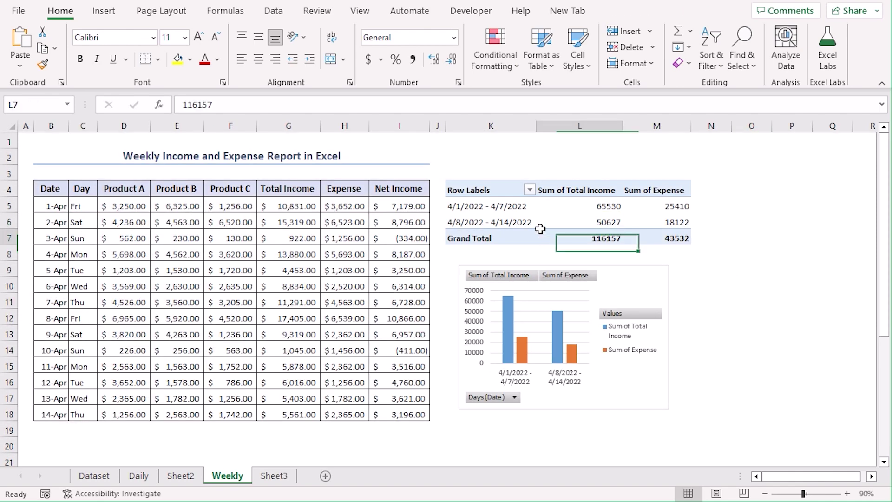
# Insert a Pie pivot chart of weekly Sum of Total Income and shrink it
pyautogui.click(114, 11)
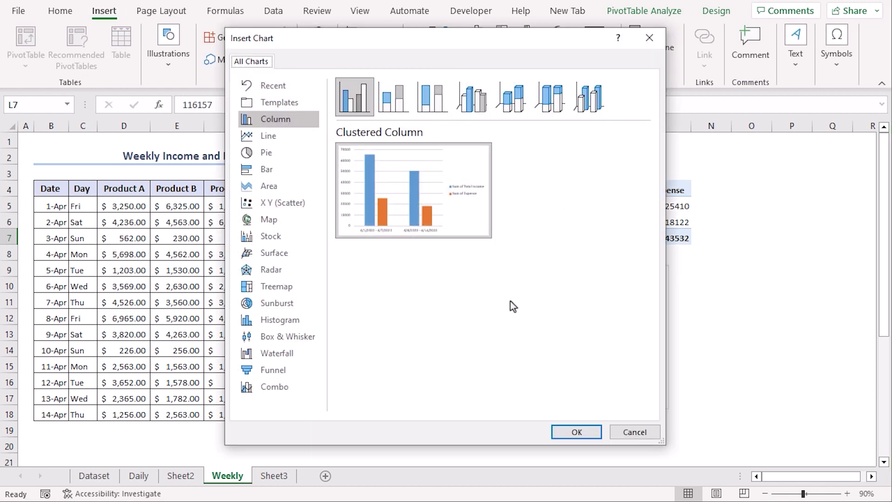
pyautogui.click(295, 151)
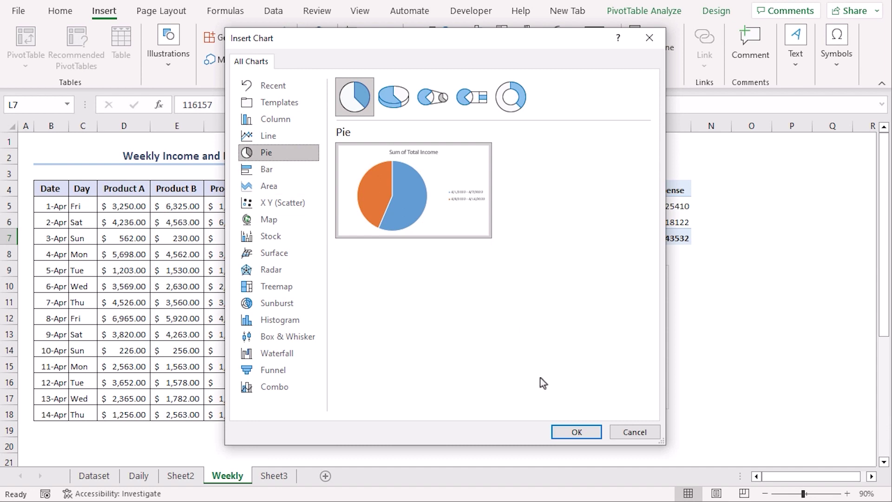
pyautogui.click(562, 431)
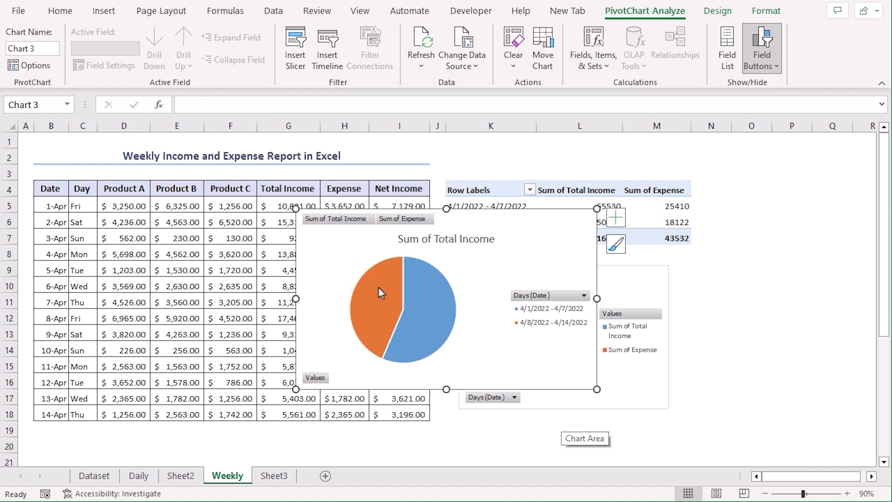
pyautogui.moveTo(596, 388); pyautogui.dragTo(529, 347)
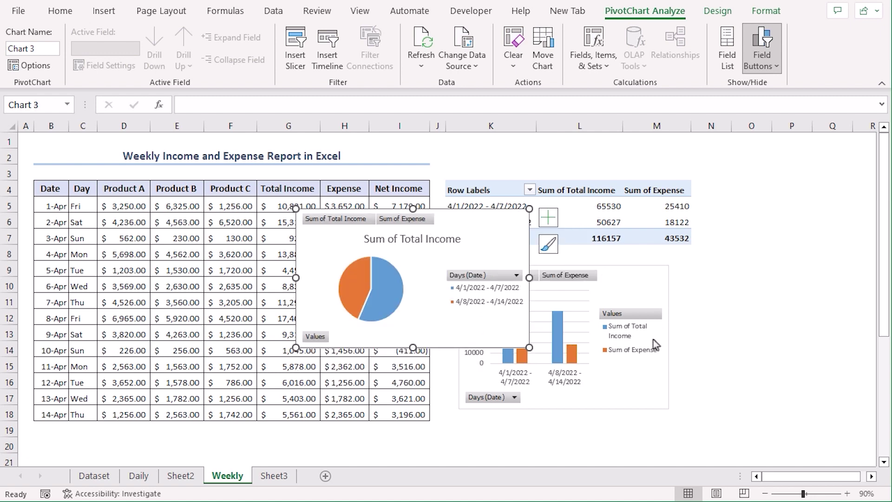
# Move the pie chart to cell F1 of Sheet3 and return to the Weekly sheet
pyautogui.hotkey('ctrl', 'x')
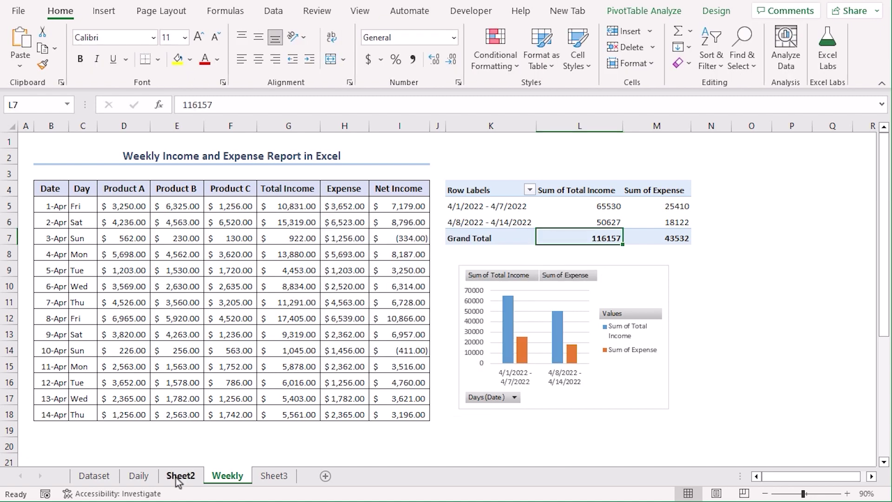
pyautogui.click(274, 476)
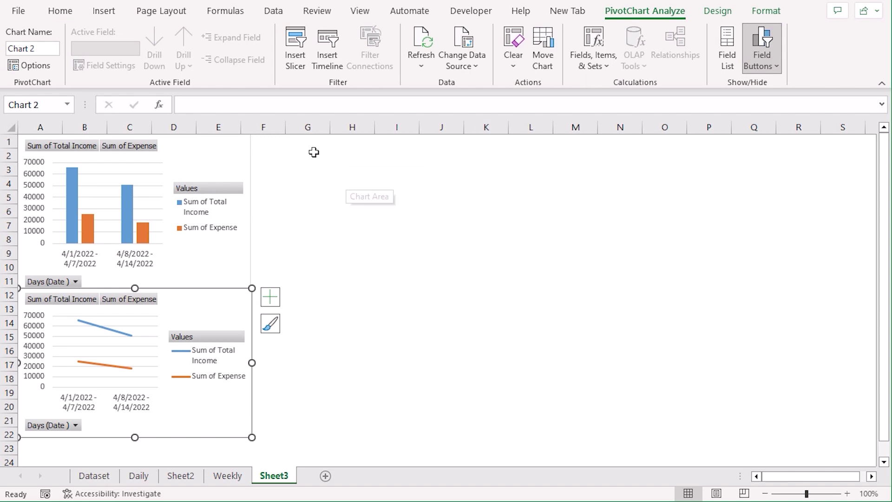
pyautogui.click(269, 143)
pyautogui.hotkey('ctrl', 'v')
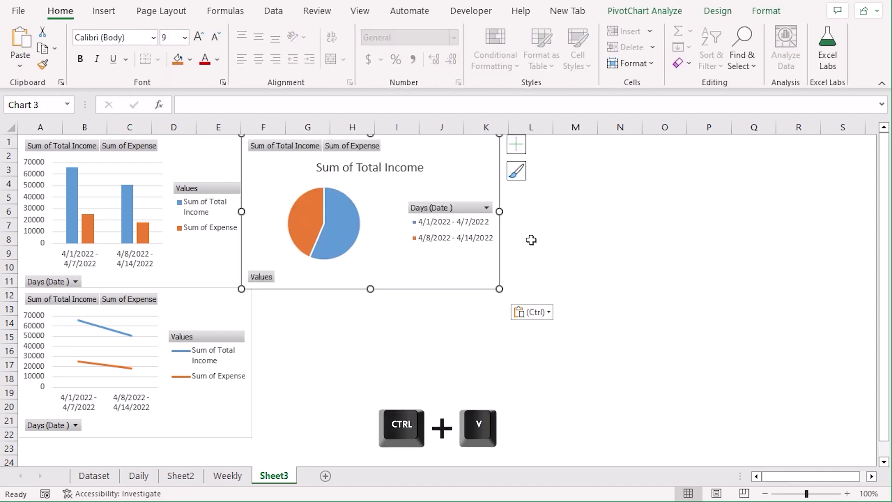
pyautogui.click(379, 353)
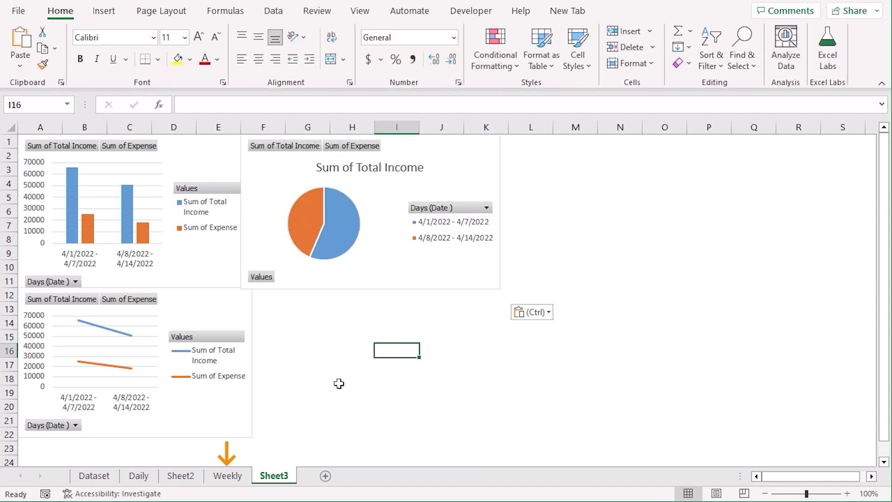
pyautogui.click(227, 475)
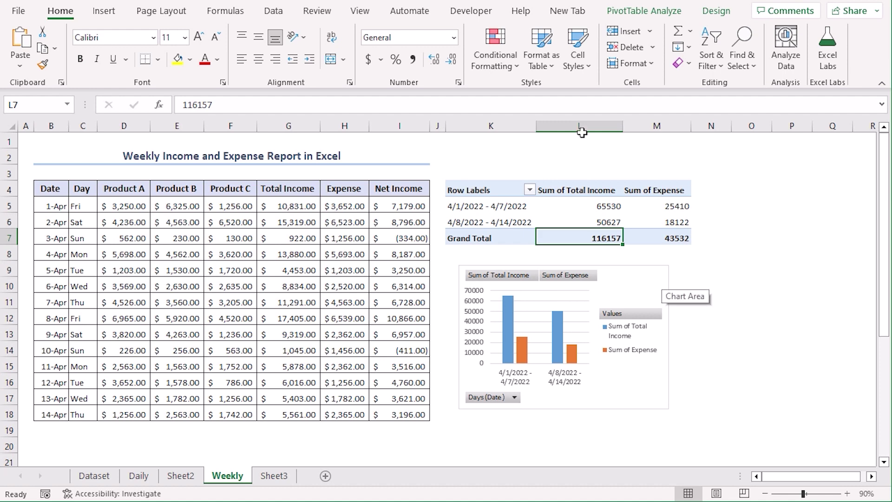
# Insert a Clustered Bar pivot chart of weekly income and expense and shrink it
pyautogui.click(104, 11)
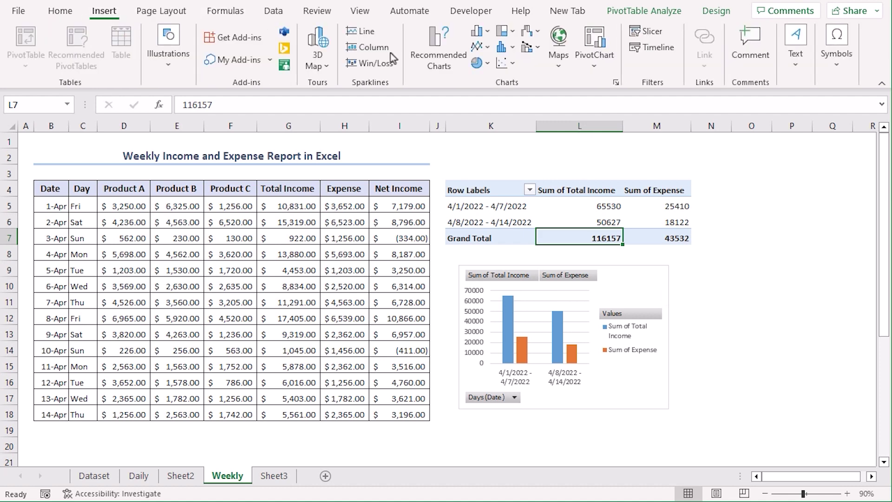
pyautogui.click(456, 69)
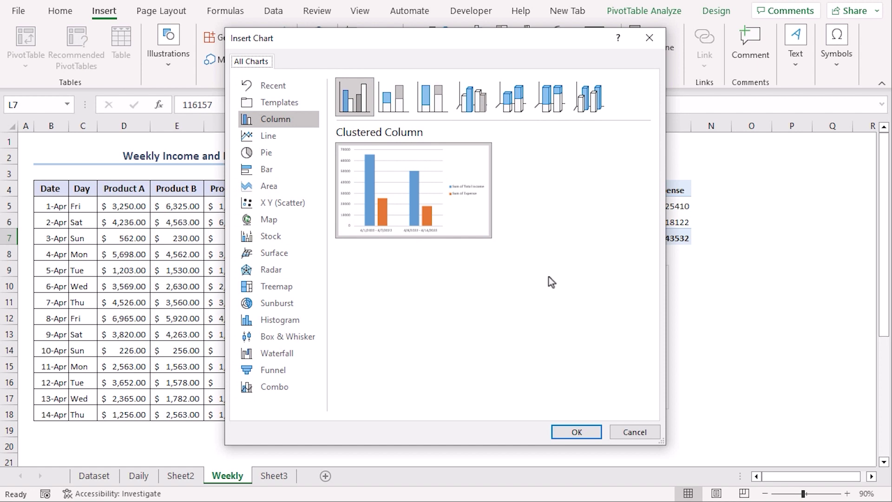
pyautogui.click(280, 173)
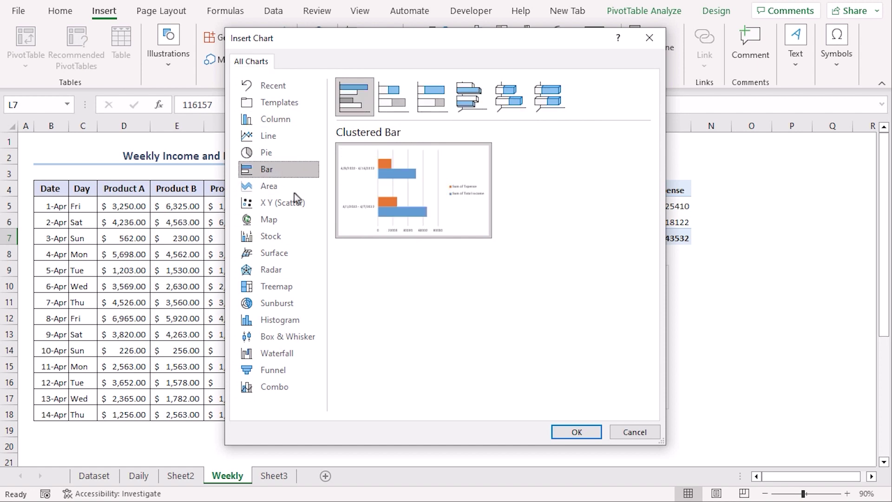
pyautogui.click(567, 430)
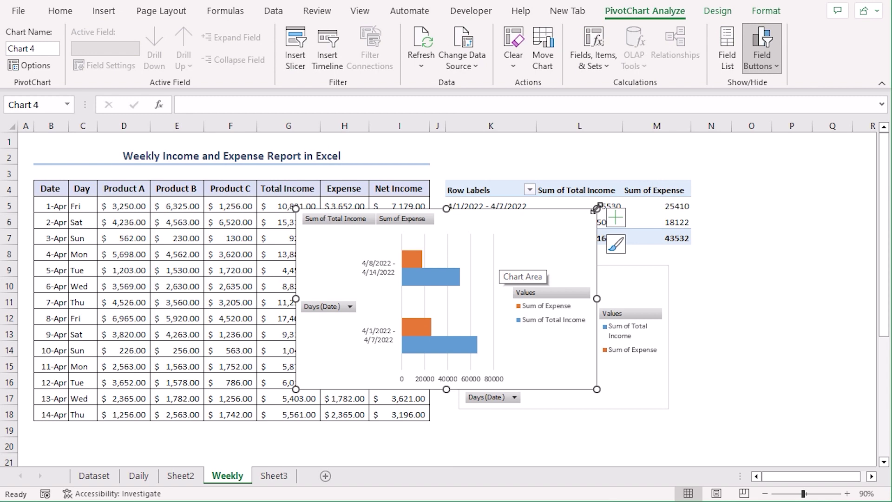
pyautogui.moveTo(593, 214); pyautogui.dragTo(579, 244)
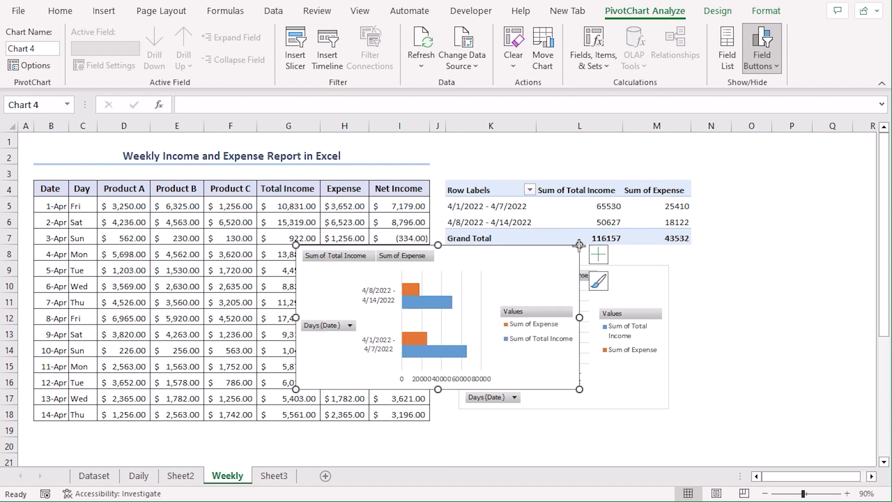
# Move the bar chart to cell F12 of Sheet3, below the pie chart
pyautogui.hotkey('ctrl', 'x')
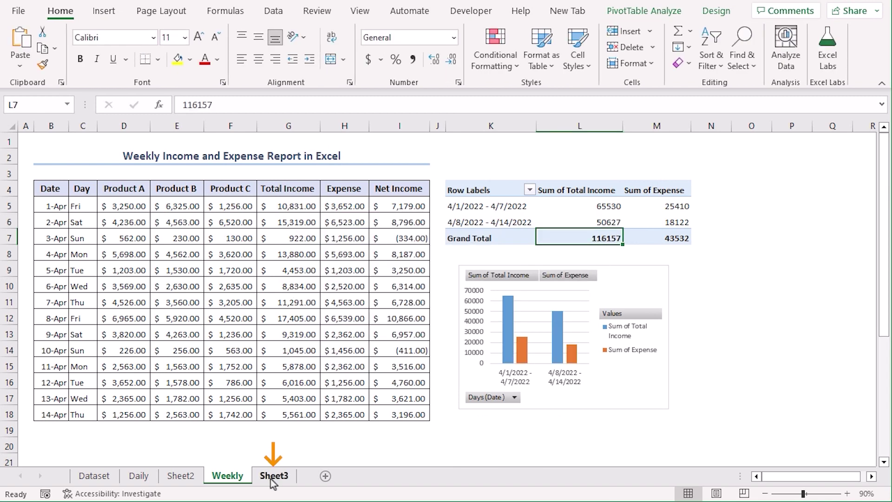
pyautogui.click(274, 475)
pyautogui.click(261, 296)
pyautogui.hotkey('ctrl', 'v')
pyautogui.click(627, 224)
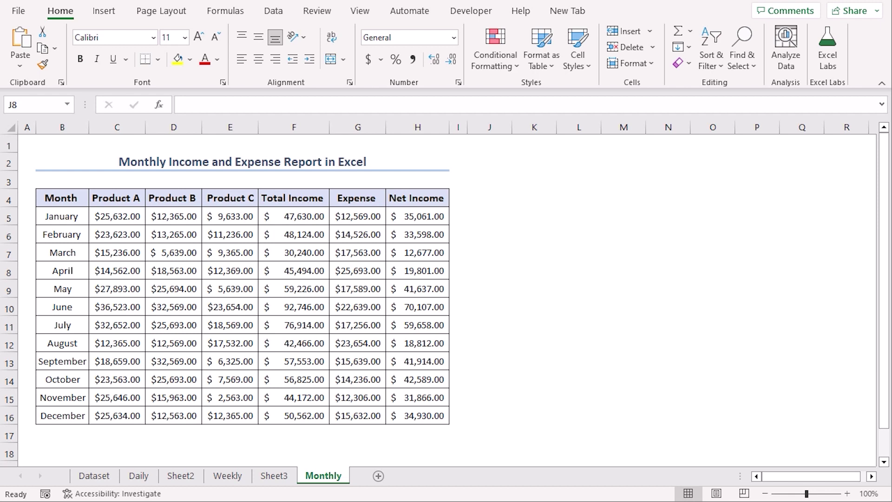
# Build an empty pivot table from B4:H16 at cell J4 of the Monthly sheet
pyautogui.moveTo(69, 199); pyautogui.dragTo(409, 417)
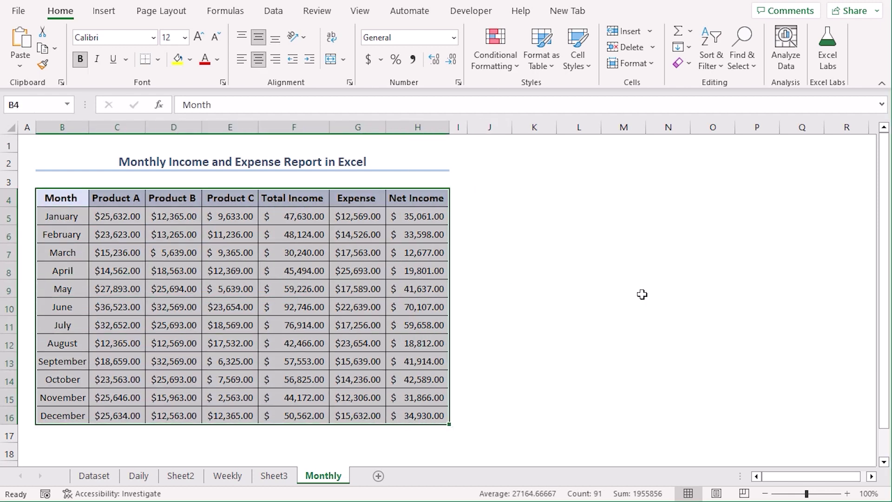
pyautogui.click(101, 14)
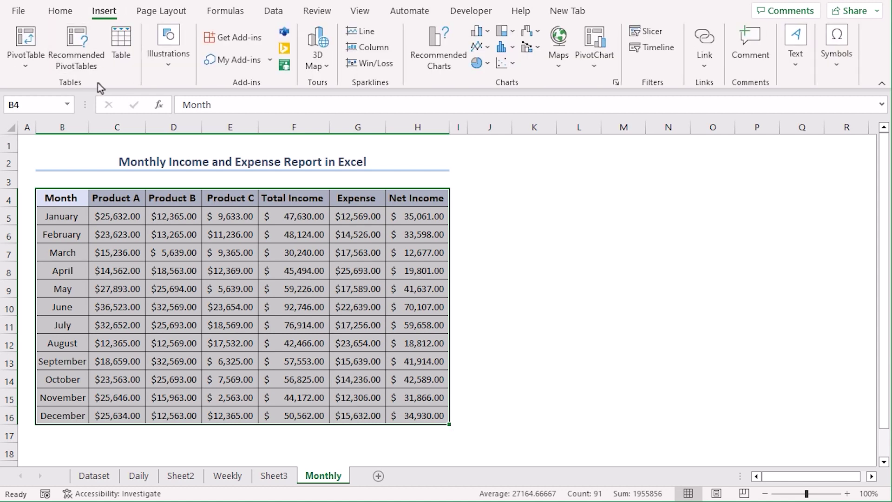
pyautogui.click(25, 37)
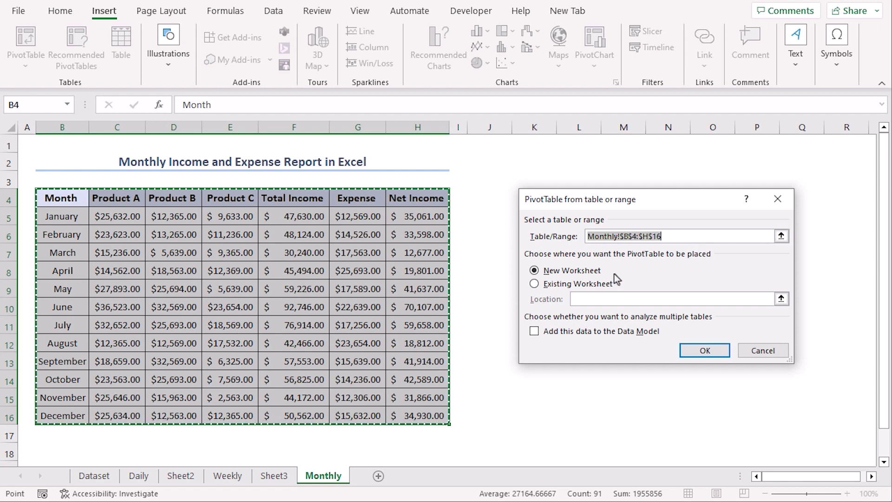
pyautogui.click(536, 286)
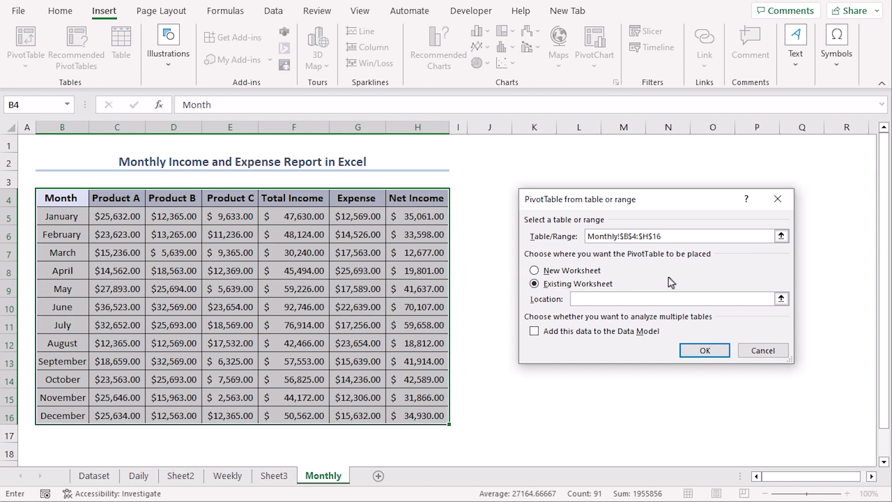
pyautogui.click(641, 302)
pyautogui.click(491, 199)
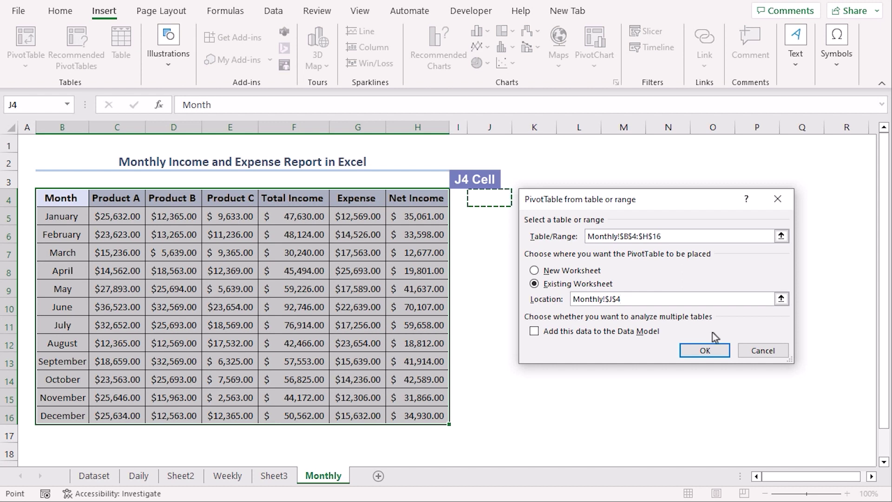
pyautogui.click(706, 350)
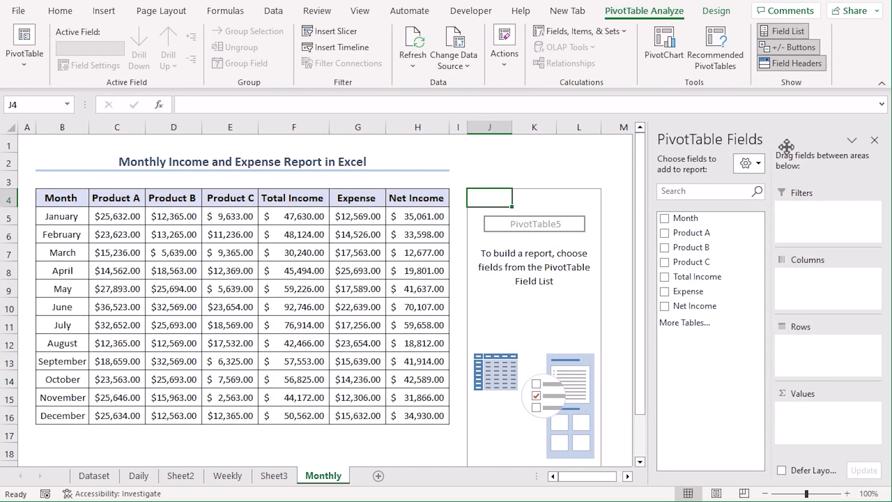
# Add Month as rows with Sum of Total Income (651952) and Sum of Expense (209302) as values
pyautogui.click(665, 218)
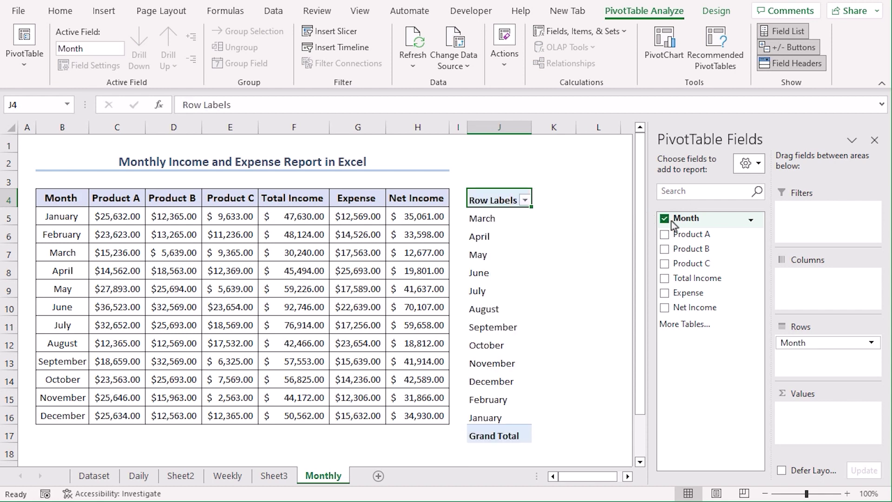
pyautogui.click(664, 276)
pyautogui.click(665, 292)
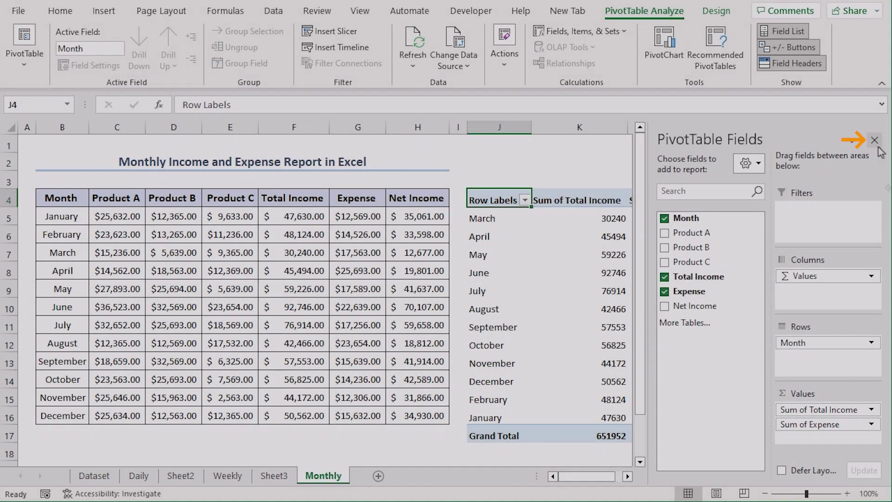
pyautogui.click(874, 140)
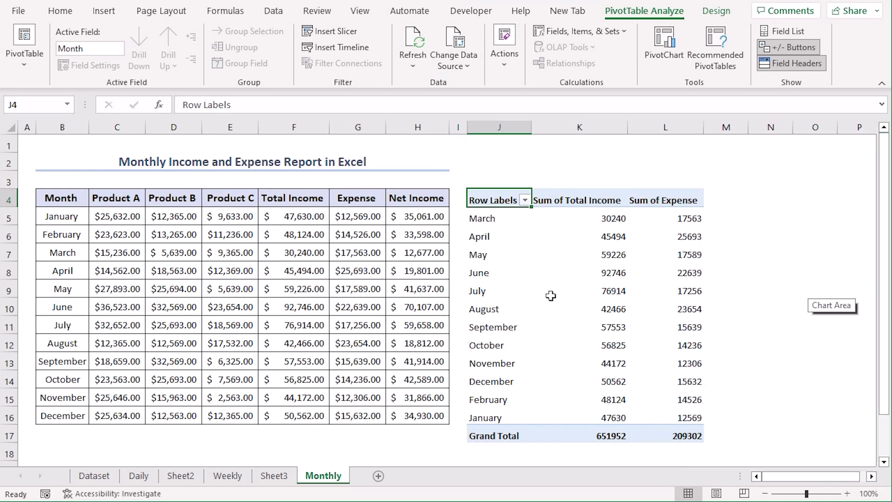
pyautogui.click(506, 295)
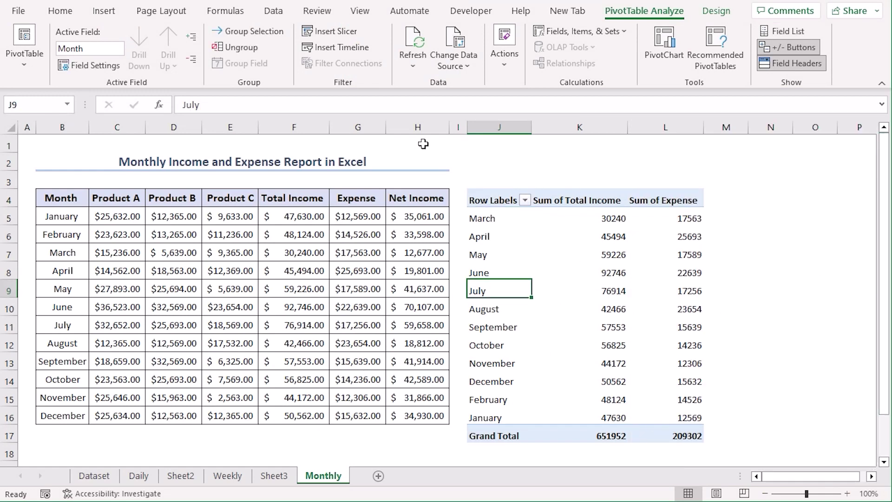
pyautogui.click(104, 14)
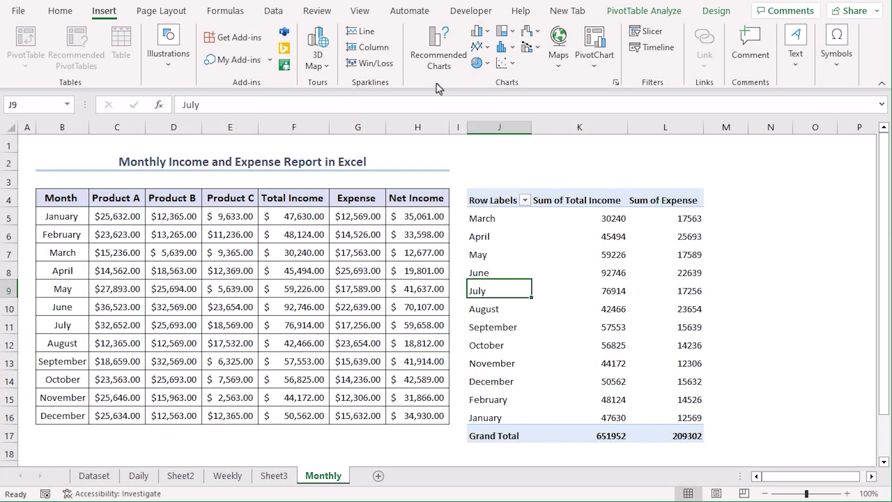
# Insert a clustered column pivot chart and add a new Sheet4 with gridlines hidden
pyautogui.click(436, 66)
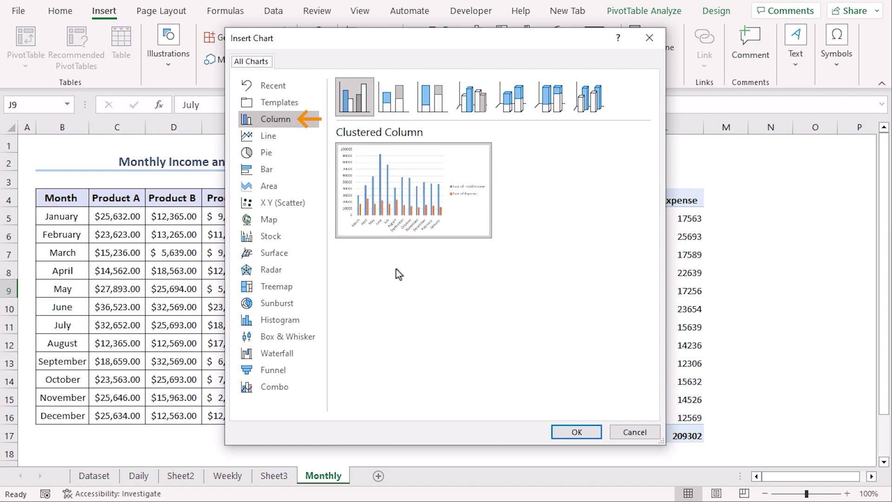
pyautogui.click(577, 432)
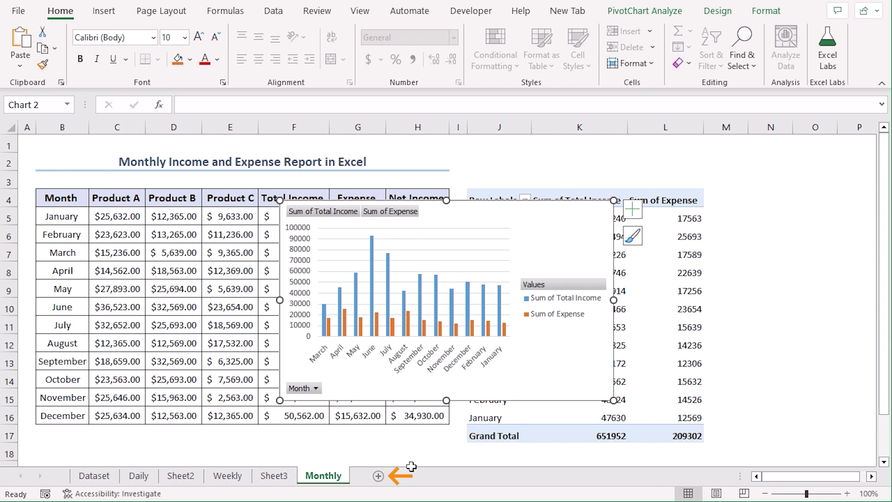
pyautogui.click(378, 475)
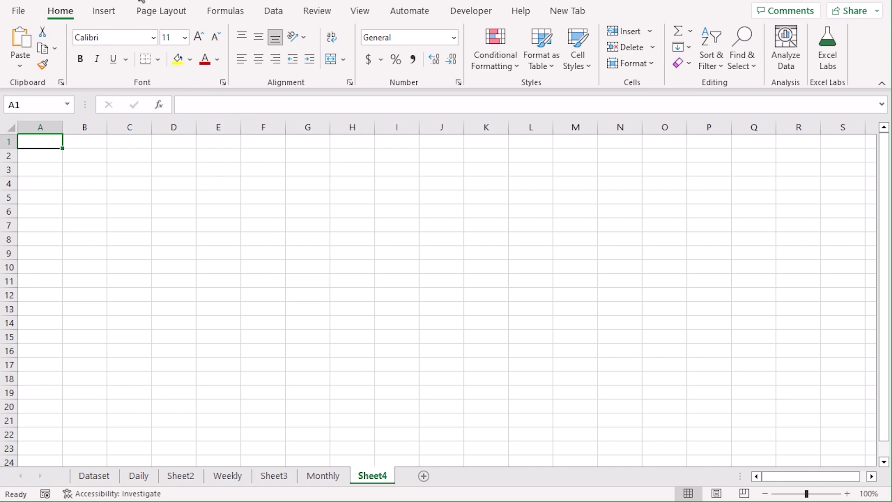
pyautogui.hotkey('alt', 'w')
pyautogui.press('v')
pyautogui.press('g')
# Move the column pivot chart to Sheet4's top-left, shrunk to end near column F
pyautogui.click(325, 476)
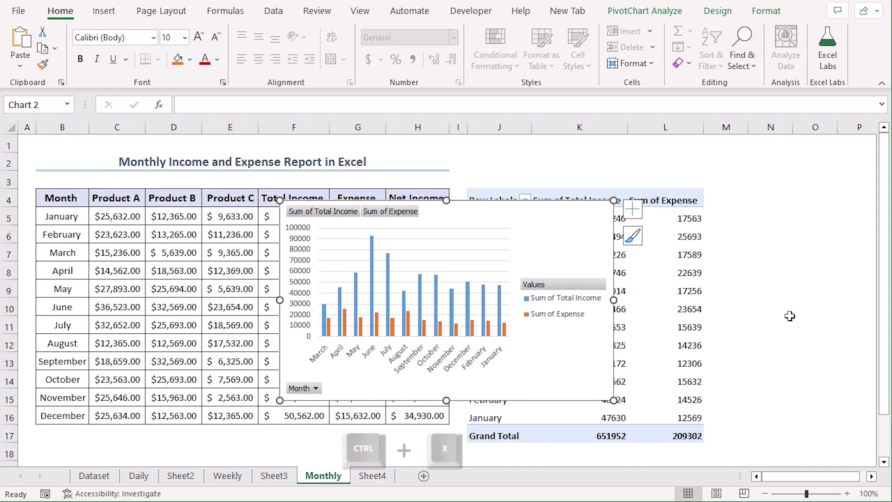
pyautogui.hotkey('ctrl', 'x')
pyautogui.click(369, 475)
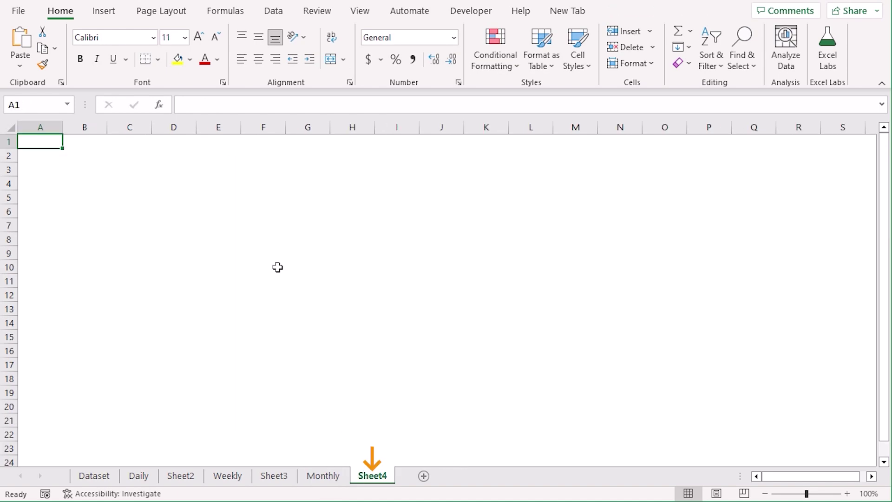
pyautogui.hotkey('ctrl', 'v')
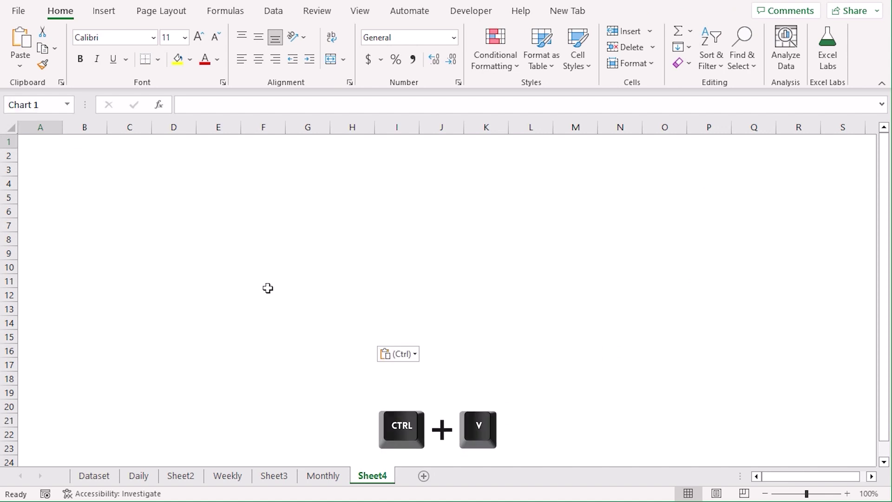
pyautogui.moveTo(352, 334); pyautogui.dragTo(273, 288)
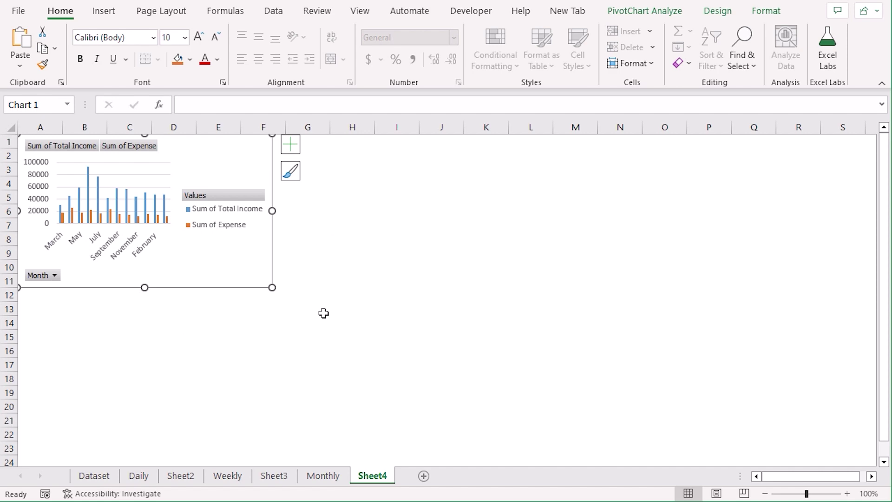
pyautogui.click(322, 476)
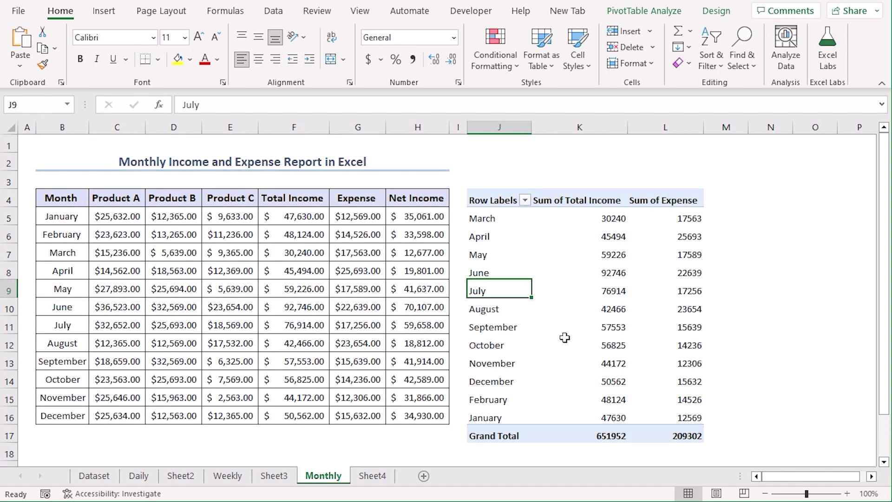
# Create a line pivot chart of monthly income and expense from Recommended Charts and shrink it
pyautogui.click(540, 244)
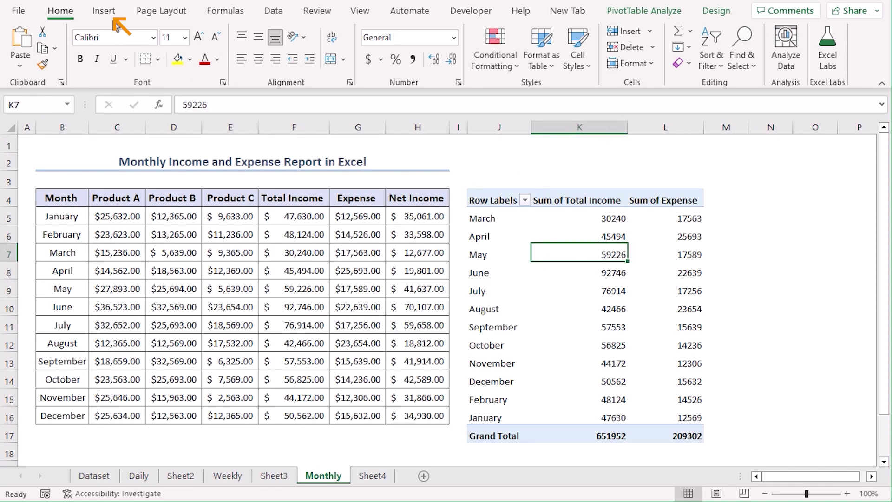
pyautogui.click(105, 12)
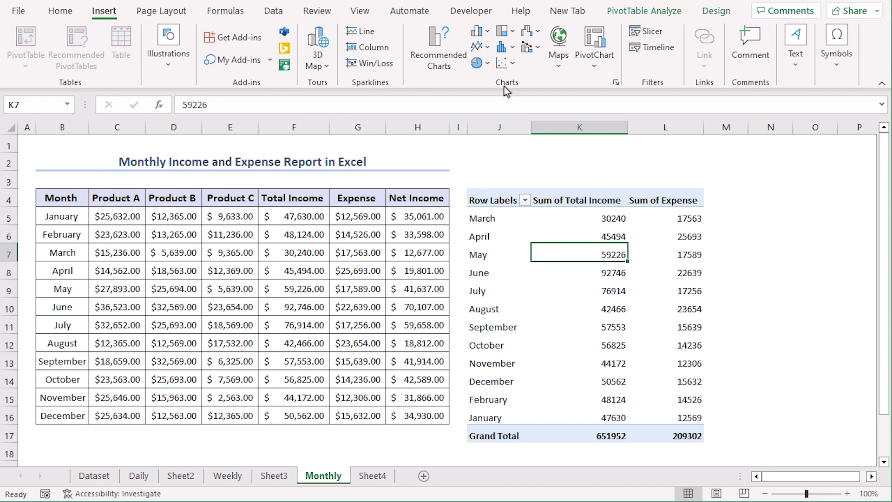
pyautogui.click(433, 61)
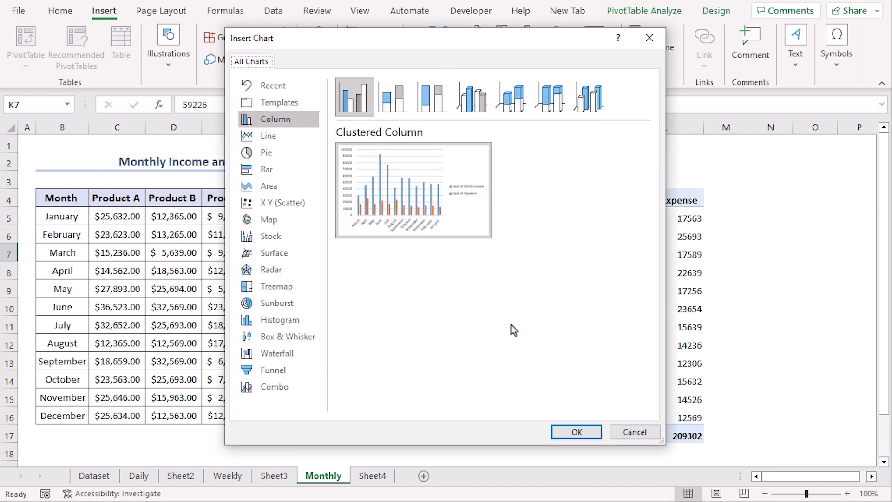
pyautogui.click(289, 140)
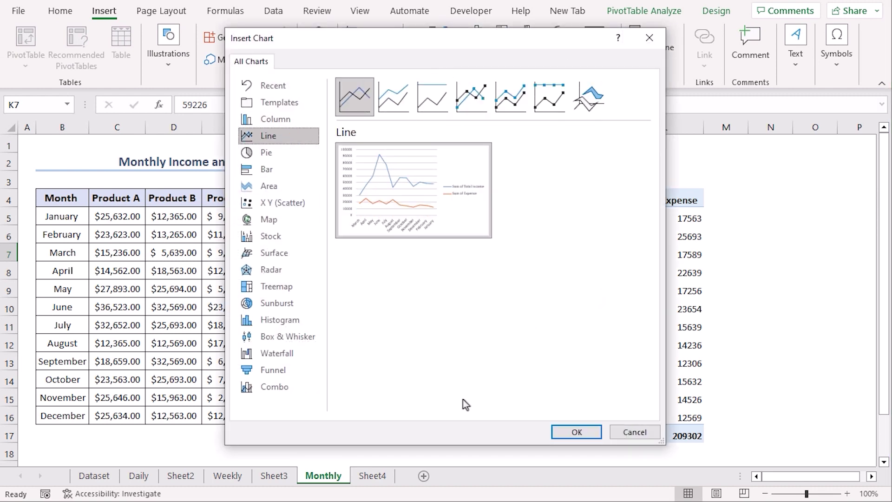
pyautogui.click(580, 431)
pyautogui.click(633, 209)
pyautogui.moveTo(613, 200); pyautogui.dragTo(513, 252)
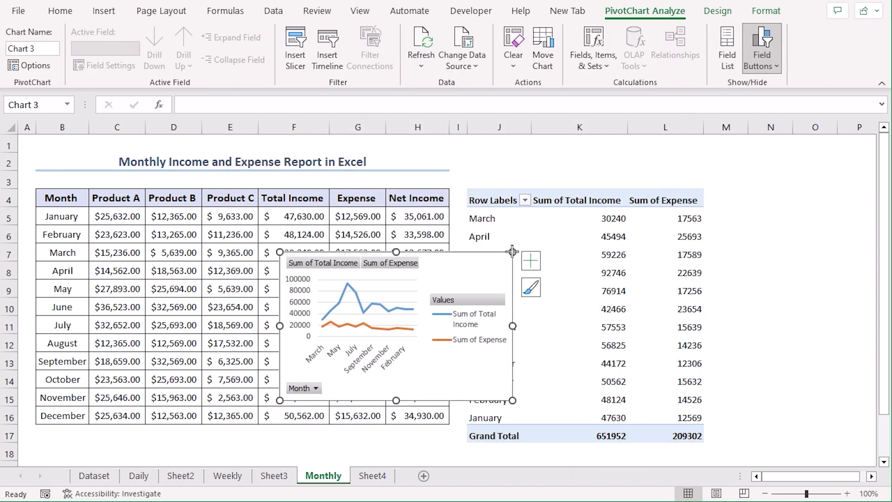
# Move the line chart to Sheet4 at A12, widened to match the column chart
pyautogui.hotkey('ctrl', 'x')
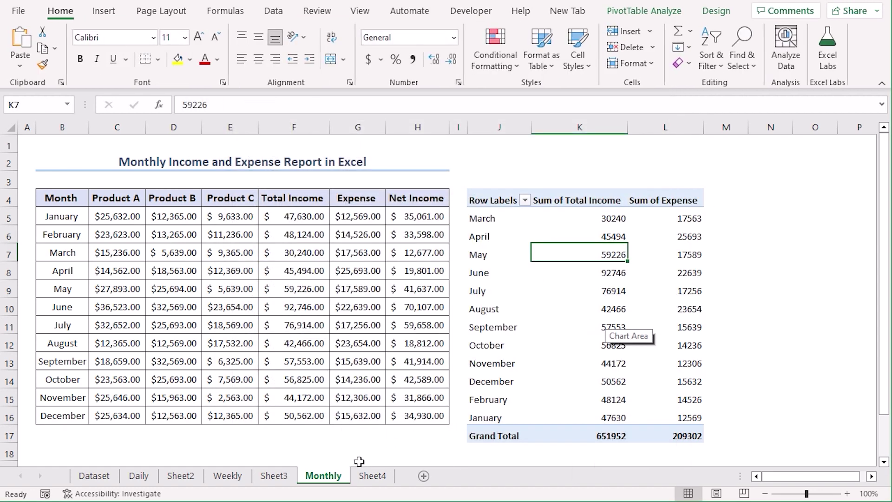
pyautogui.click(372, 476)
pyautogui.hotkey('ctrl', 'v')
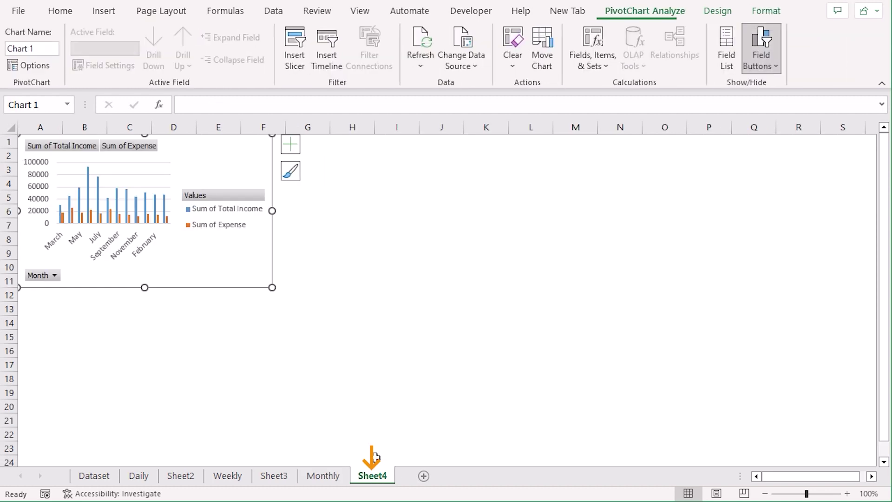
pyautogui.click(24, 299)
pyautogui.hotkey('ctrl', 'v')
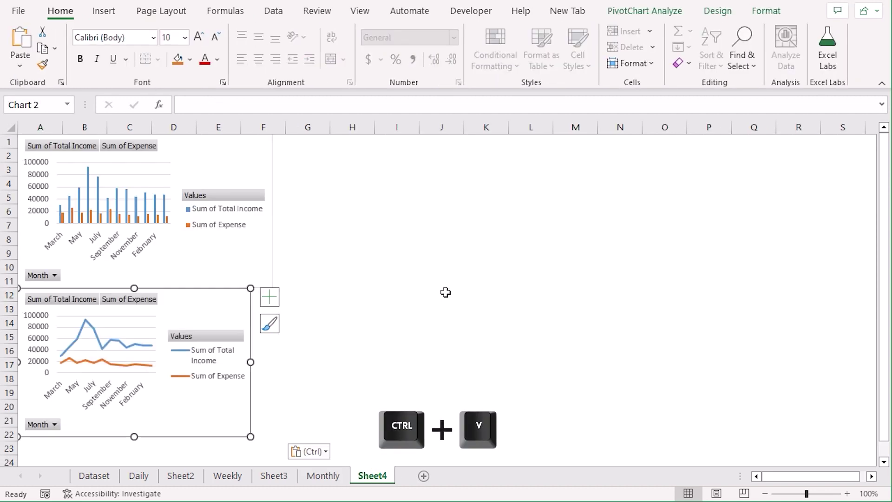
pyautogui.moveTo(250, 434); pyautogui.dragTo(273, 440)
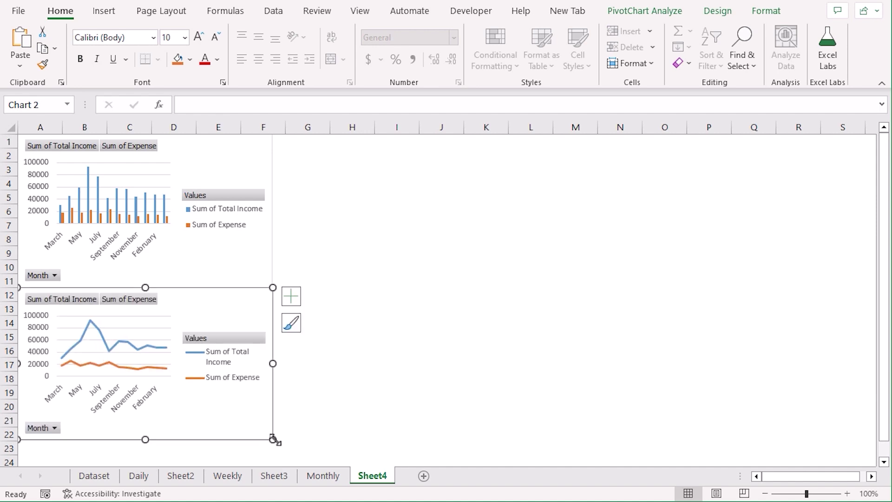
pyautogui.click(314, 475)
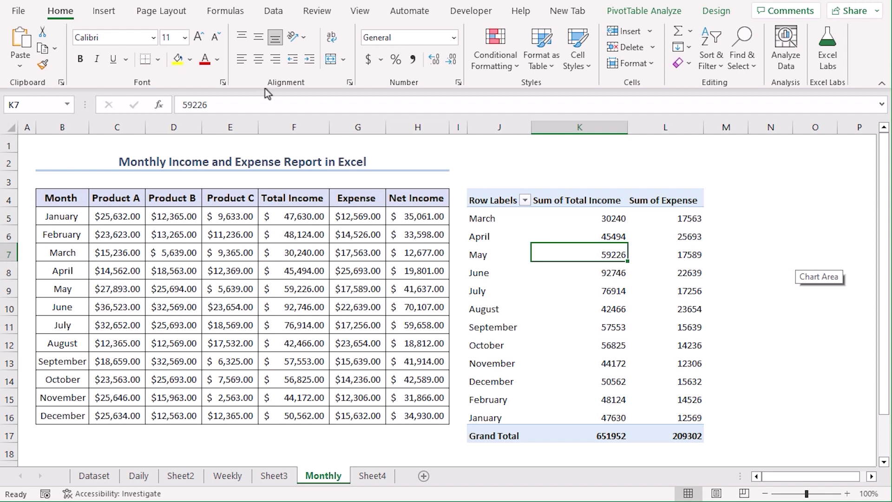
# Create a pie pivot chart of monthly Sum of Total Income and shrink it
pyautogui.click(126, 15)
pyautogui.click(426, 57)
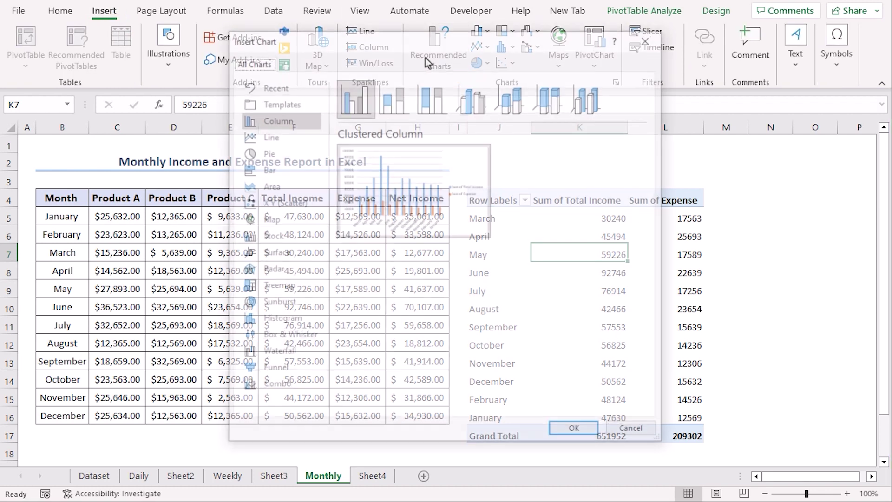
pyautogui.click(270, 155)
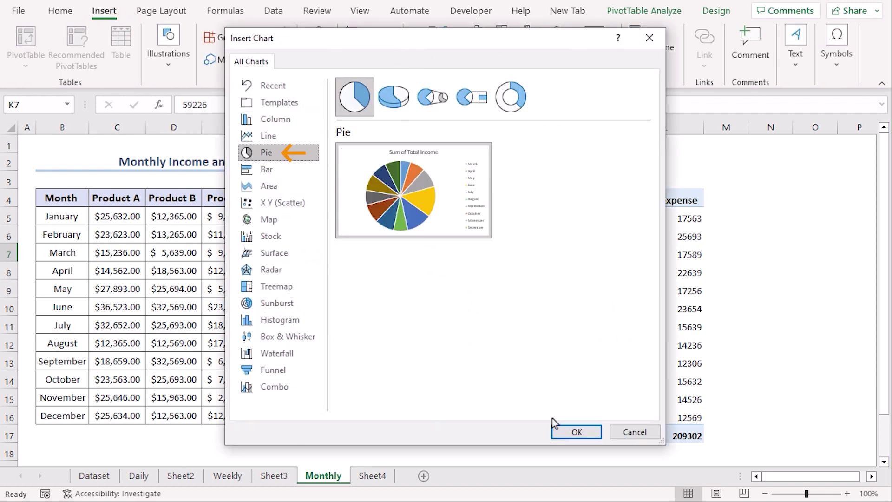
pyautogui.click(576, 432)
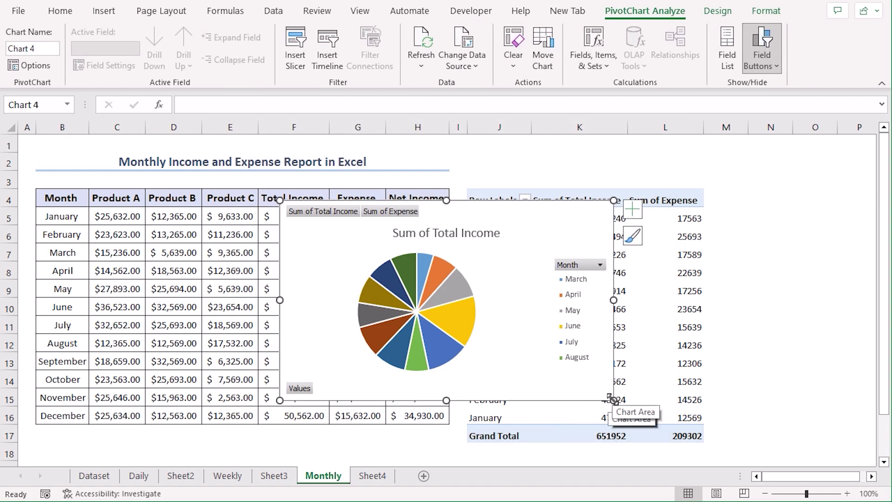
pyautogui.moveTo(613, 400); pyautogui.dragTo(534, 361)
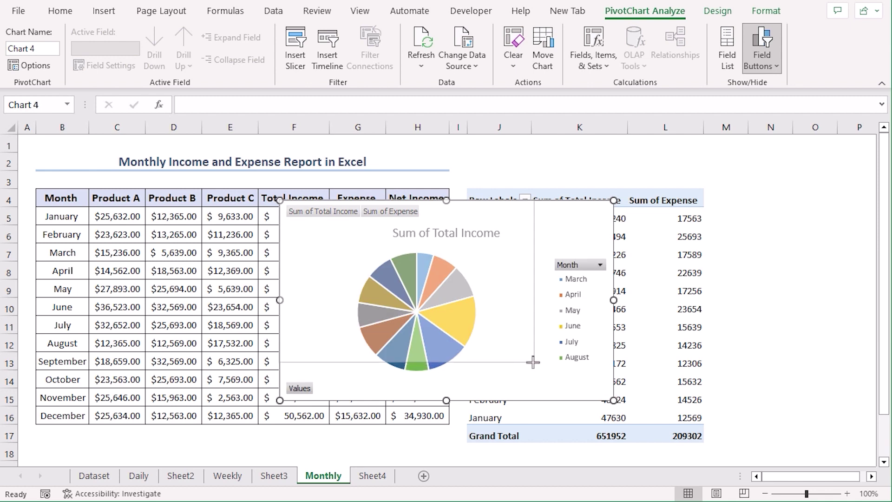
# Move the pie chart onto Sheet4 at cell G1, beside the column chart
pyautogui.hotkey('ctrl', 'x')
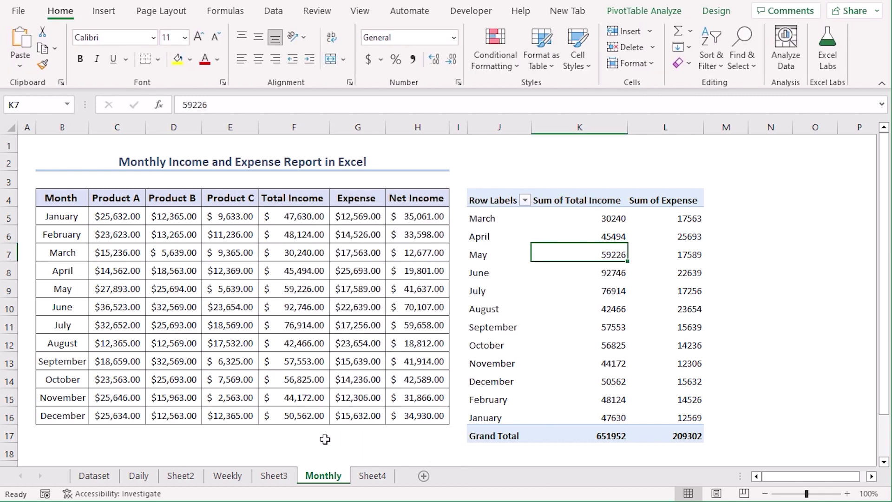
pyautogui.click(372, 475)
pyautogui.hotkey('ctrl', 'v')
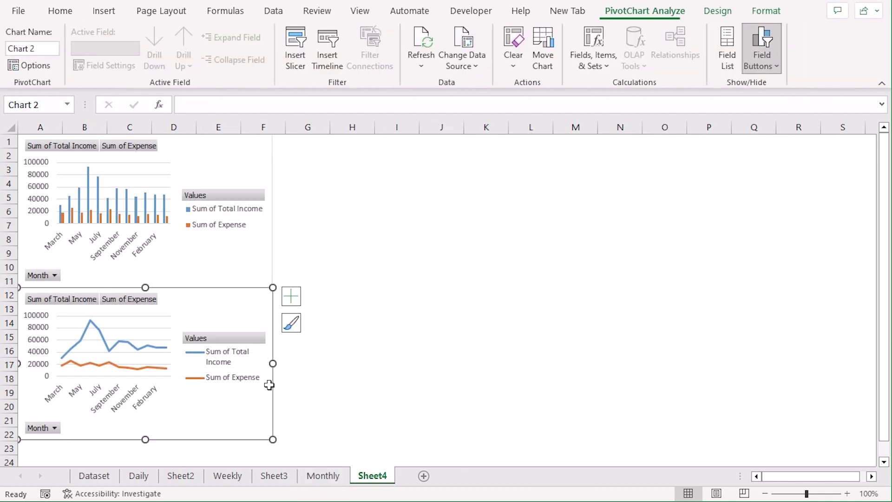
pyautogui.click(305, 141)
pyautogui.hotkey('ctrl', 'v')
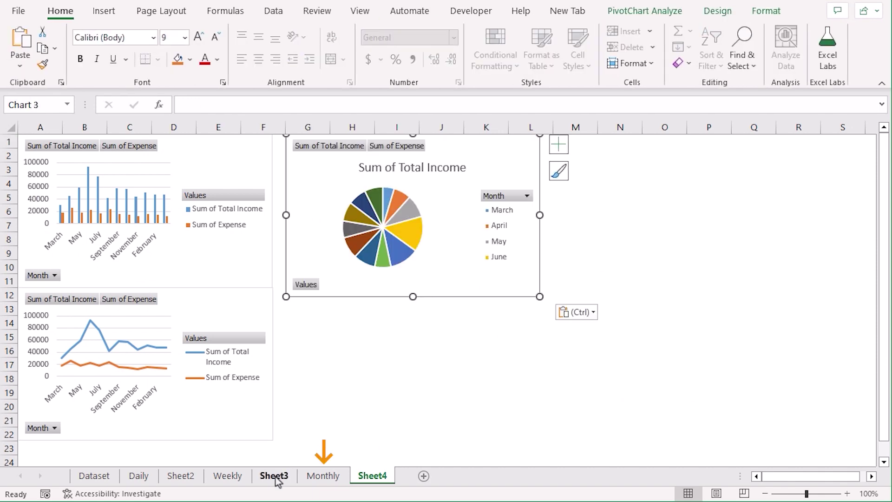
pyautogui.click(323, 475)
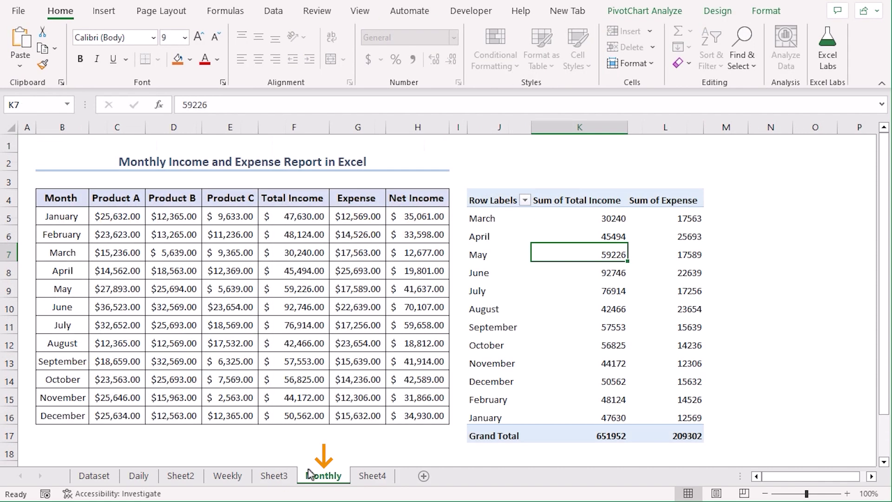
# Insert a clustered bar pivot chart from Recommended Charts, shrink it, cut it, and switch to Sheet4
pyautogui.click(104, 11)
pyautogui.click(425, 61)
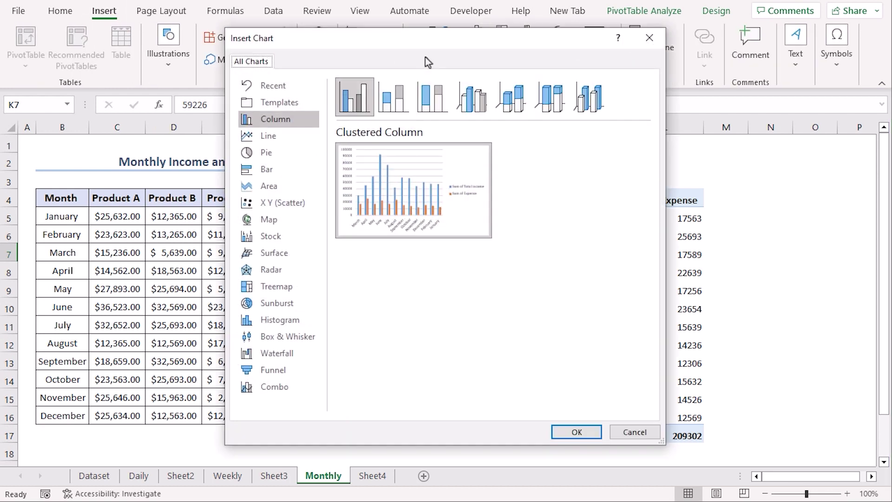
pyautogui.click(293, 170)
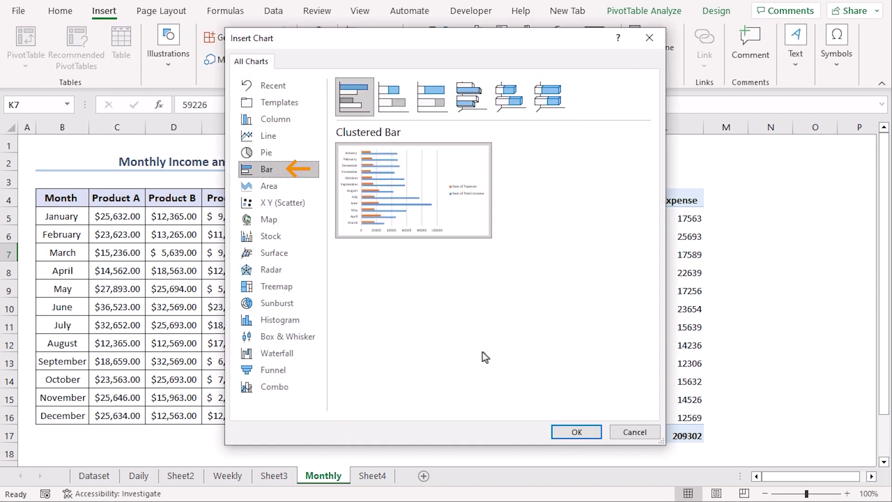
pyautogui.click(564, 432)
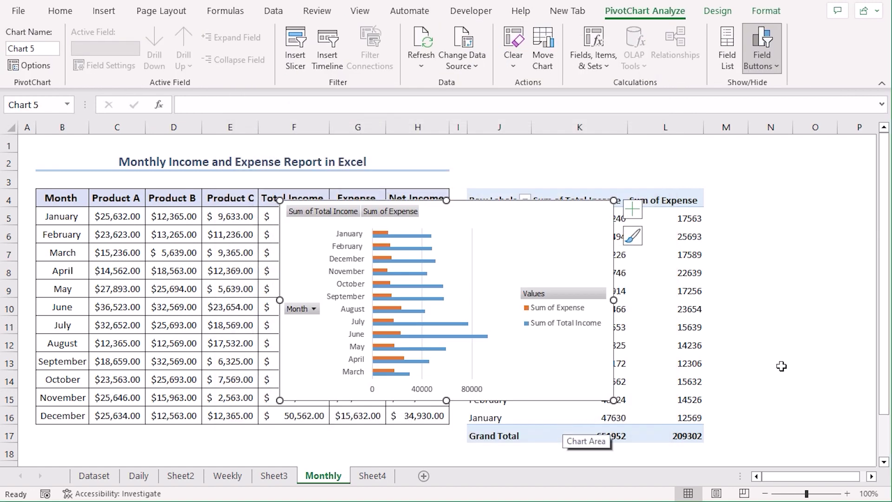
pyautogui.moveTo(585, 379); pyautogui.dragTo(558, 363)
pyautogui.hotkey('ctrl', 'x')
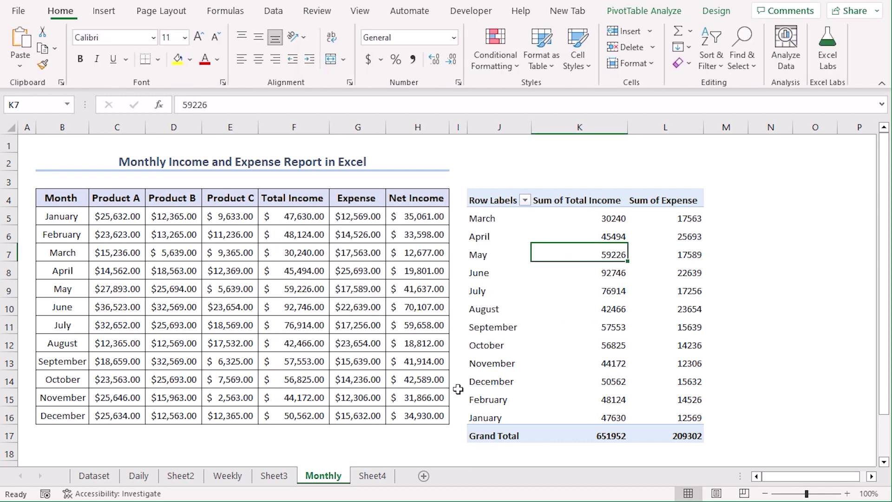
pyautogui.hotkey('ctrl', 'pagedown')
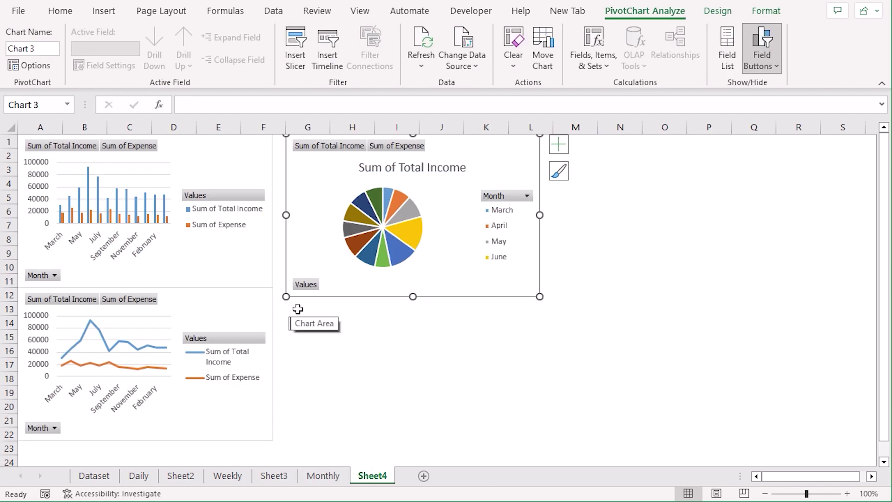